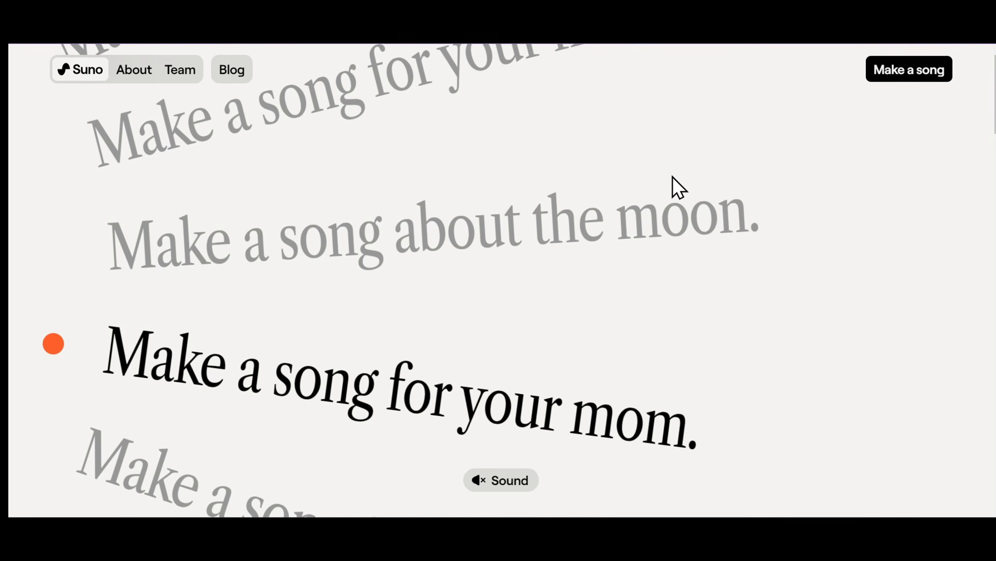
Step: Generate a Suno song from the description "A rock ballad song about never giving up in life"
scroll(677, 187, down, 10)
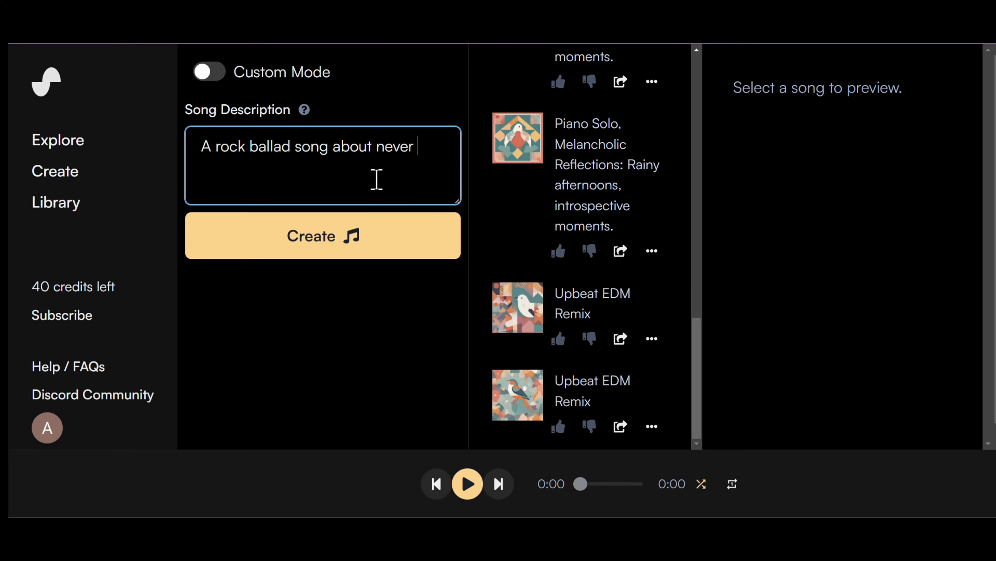
text(giving up in li)
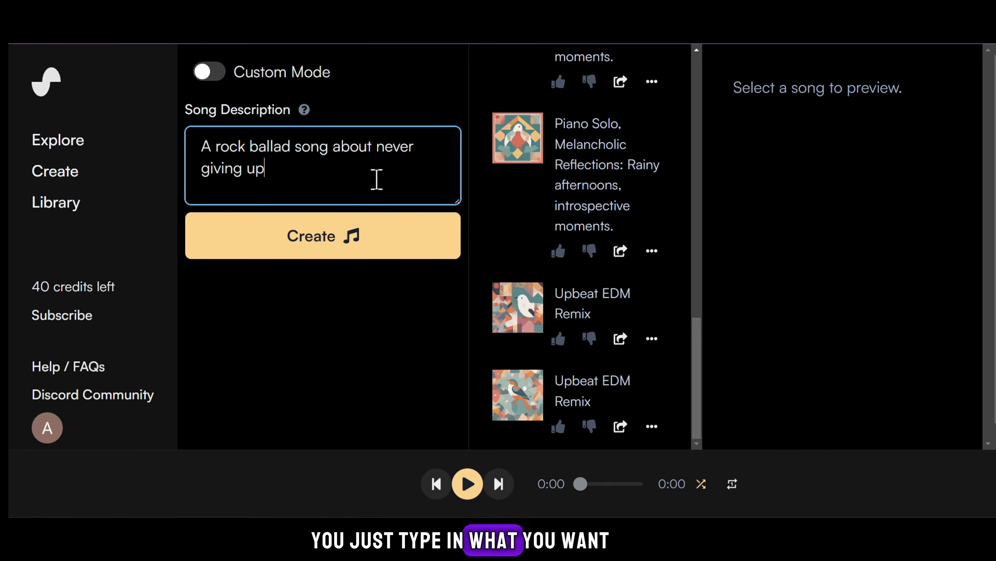
text(fe)
click(329, 243)
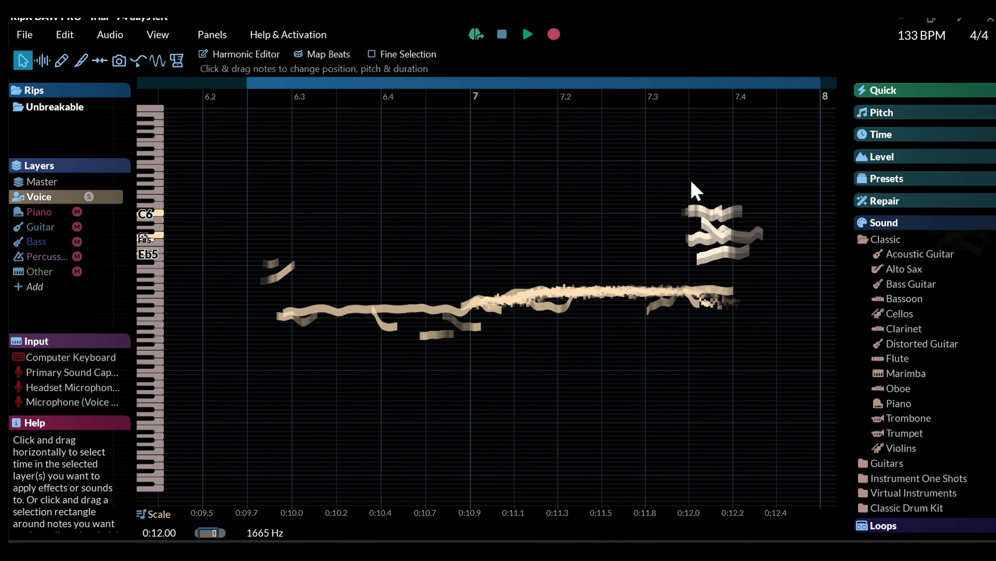
Step: Switch to RipX DAW and select the high cluster of voice notes near the end of bar 7
drag(688, 175, 773, 270)
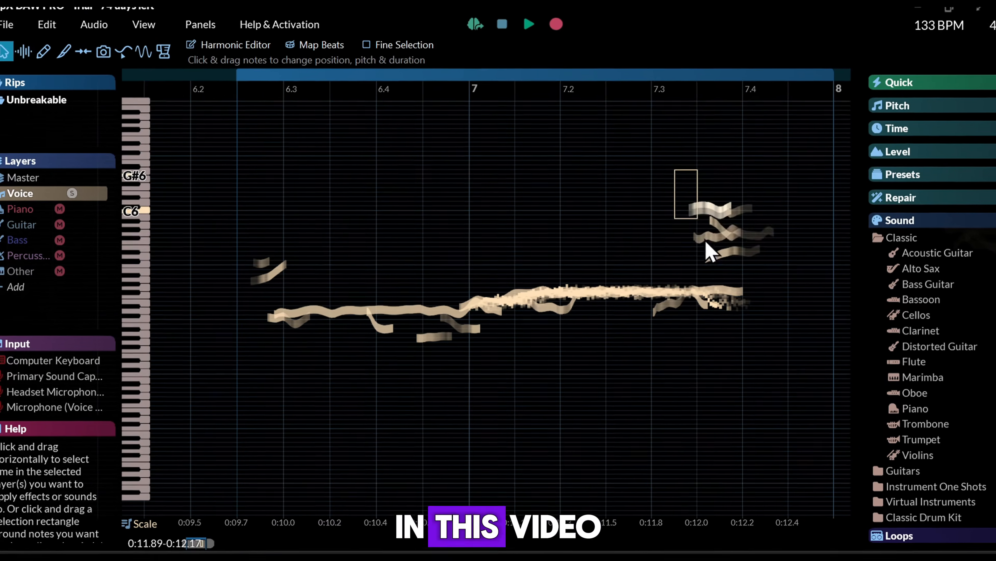
drag(708, 253, 791, 284)
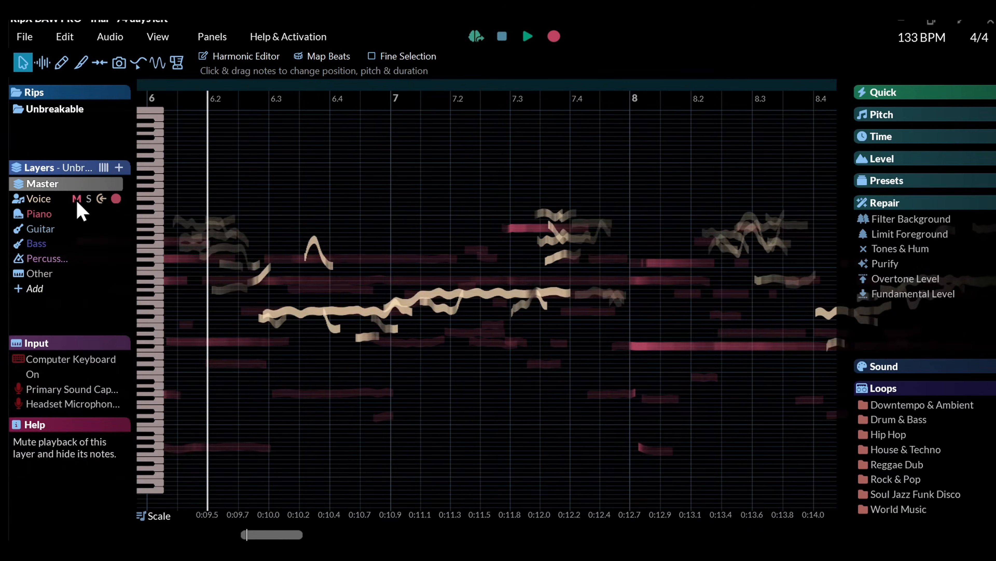
Step: Mute the Voice layer and open the file format choices for the Unbreakable_No_Vocal export
click(76, 199)
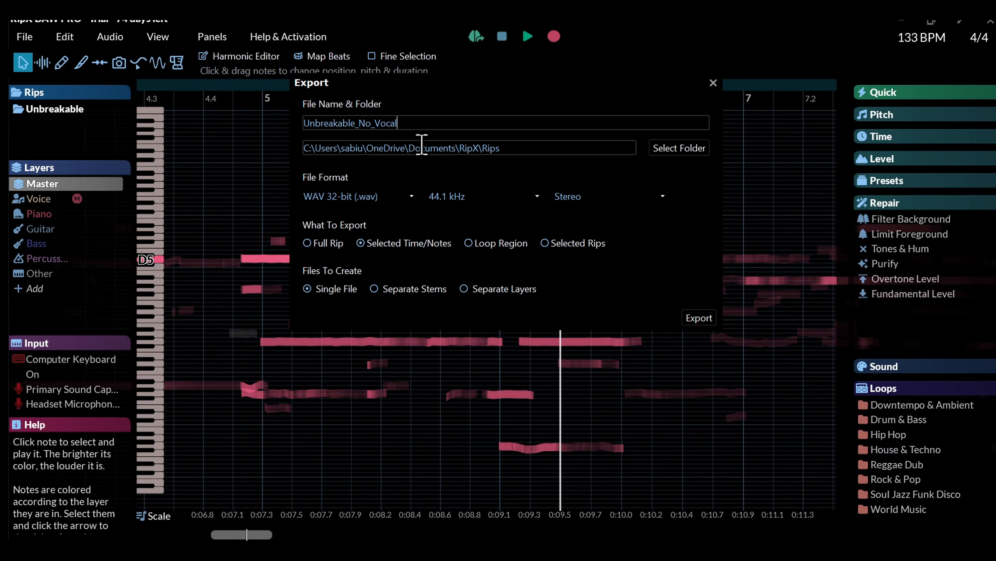
click(365, 196)
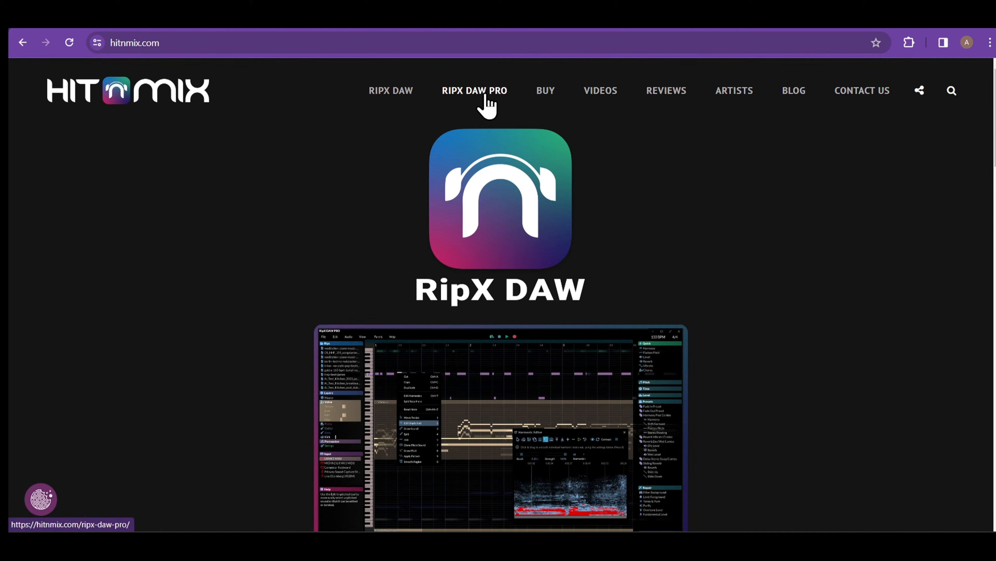
Step: Look over the RipX DAW page on the Hit'n'Mix website
scroll(550, 177, down, 5)
scroll(550, 205, down, 6)
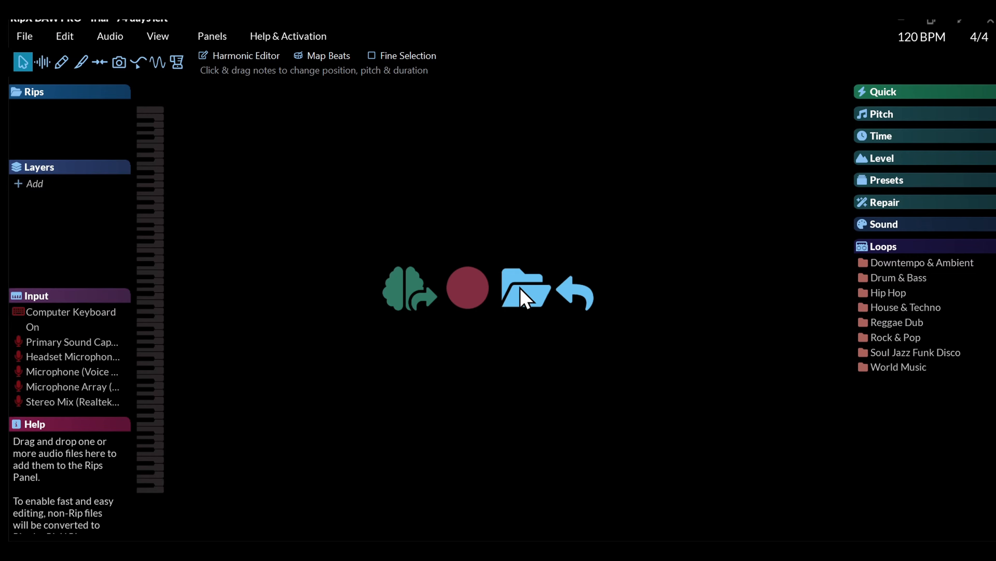
click(526, 303)
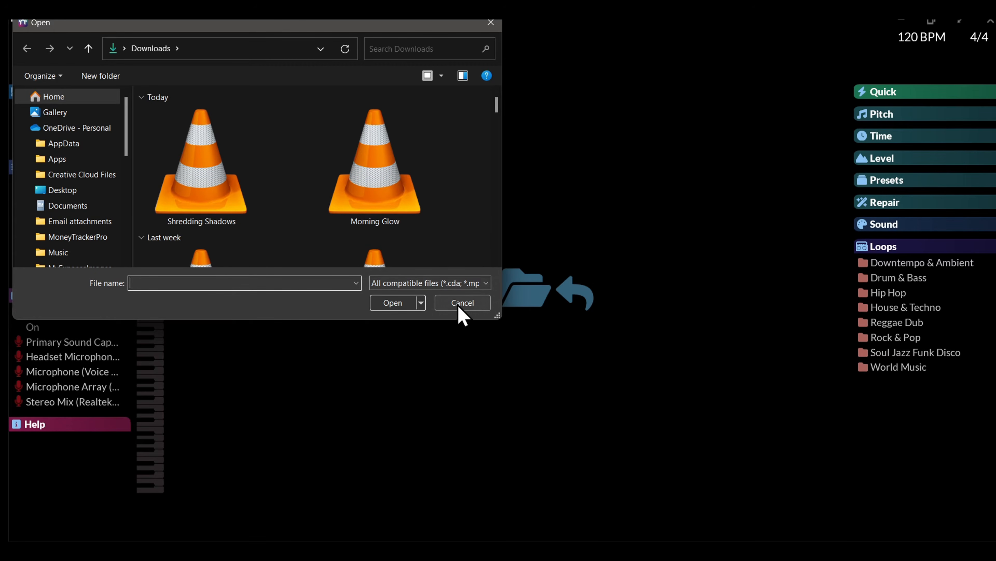
scroll(229, 176, down, 3)
scroll(200, 178, up, 3)
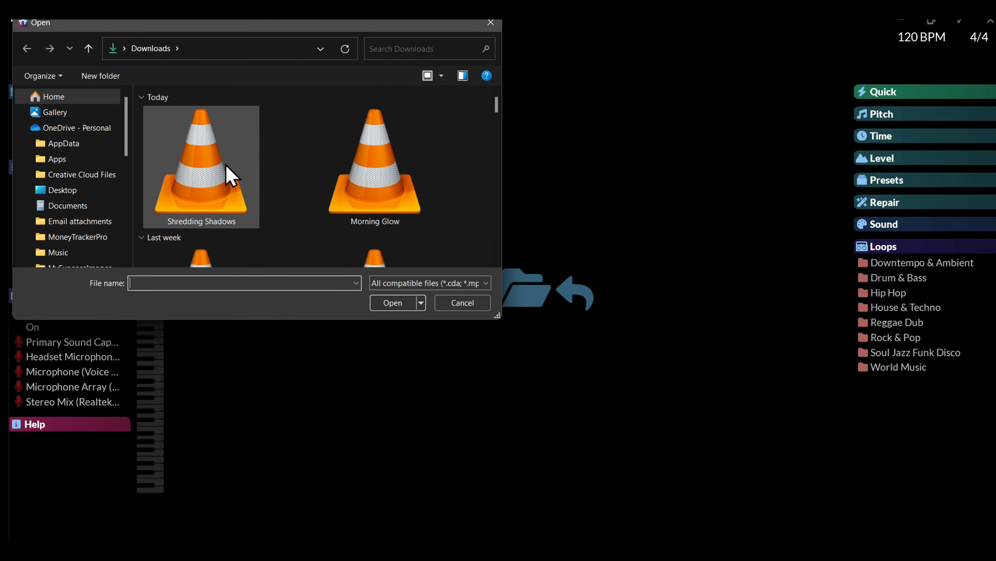
click(459, 304)
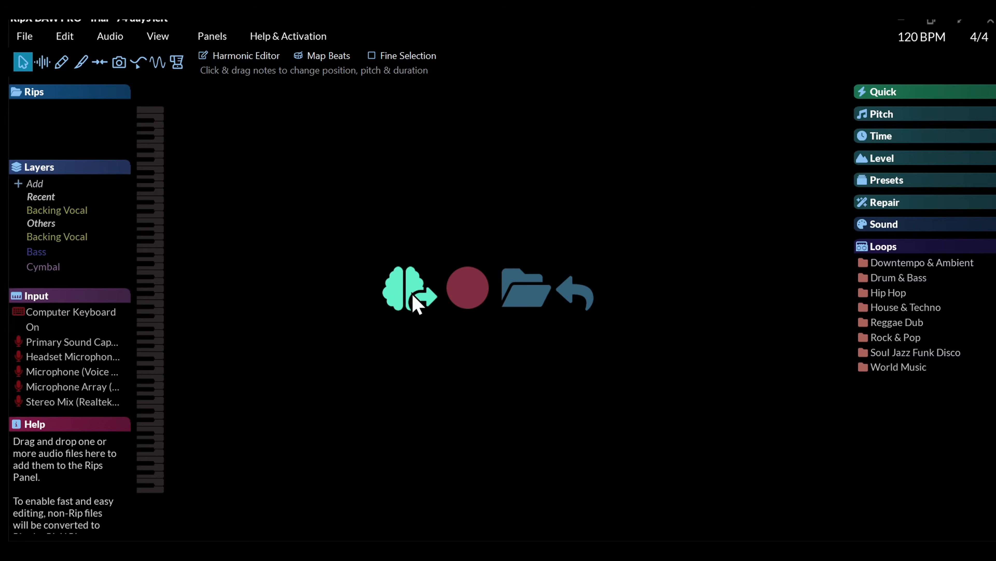
Step: Go to the online text-to-music generators from RipX DAW and open Suno
click(404, 294)
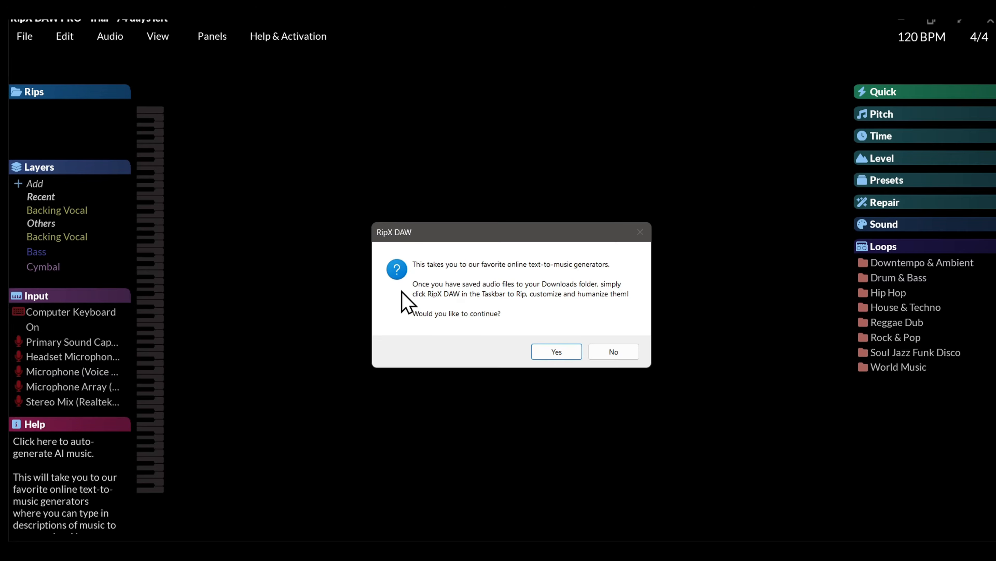
click(571, 356)
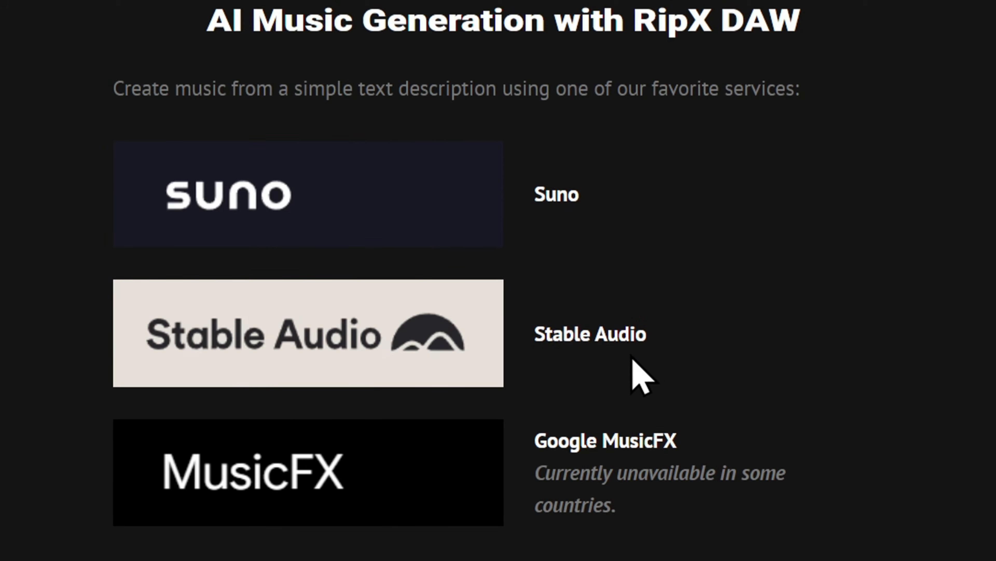
click(552, 197)
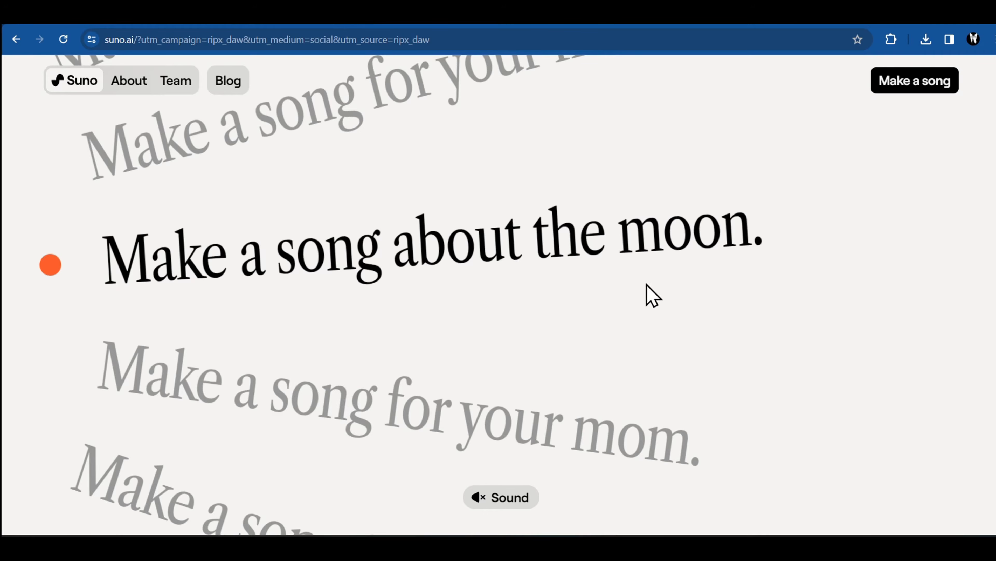
Step: Open Suno's song creation page and start writing a song description
click(841, 43)
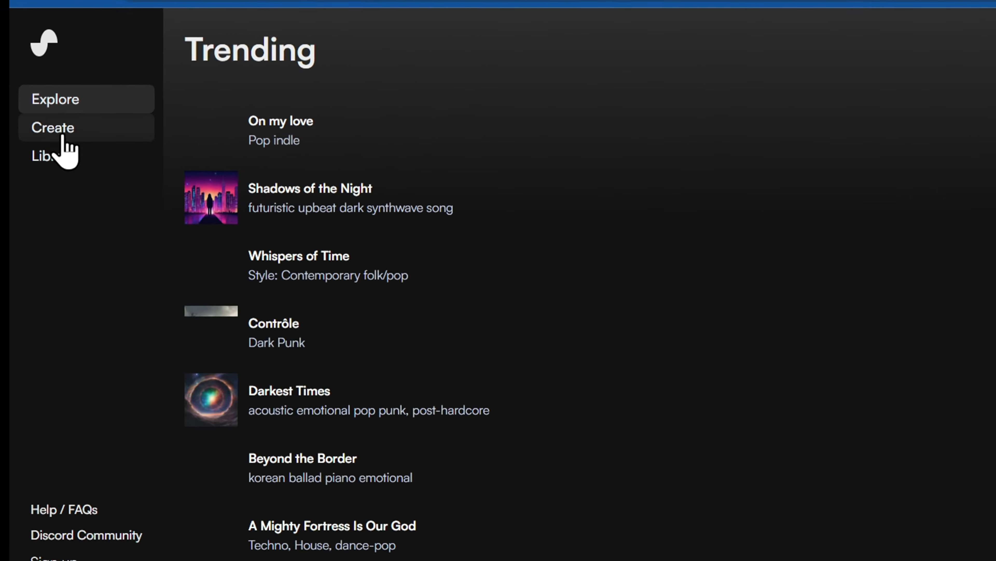
click(63, 134)
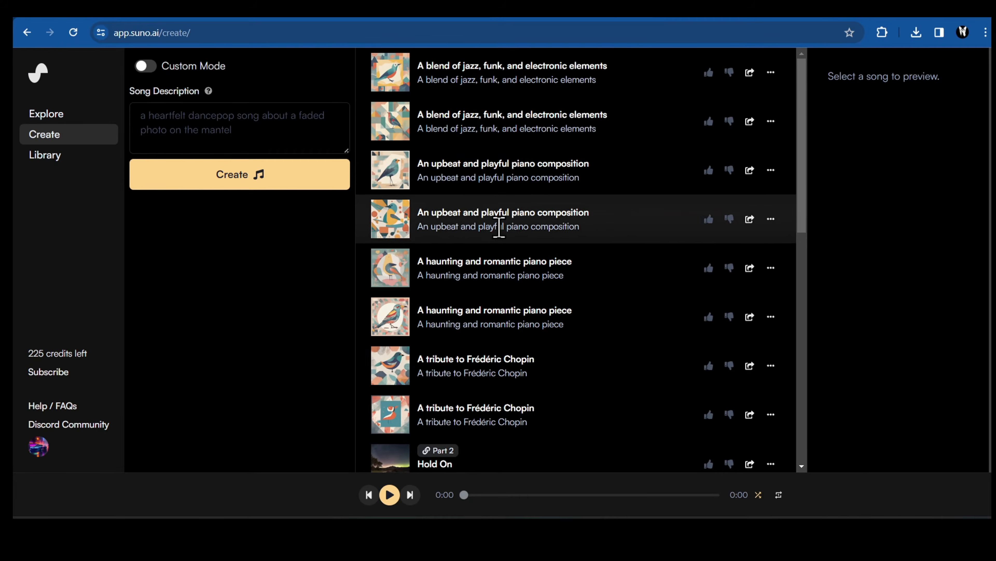
click(190, 123)
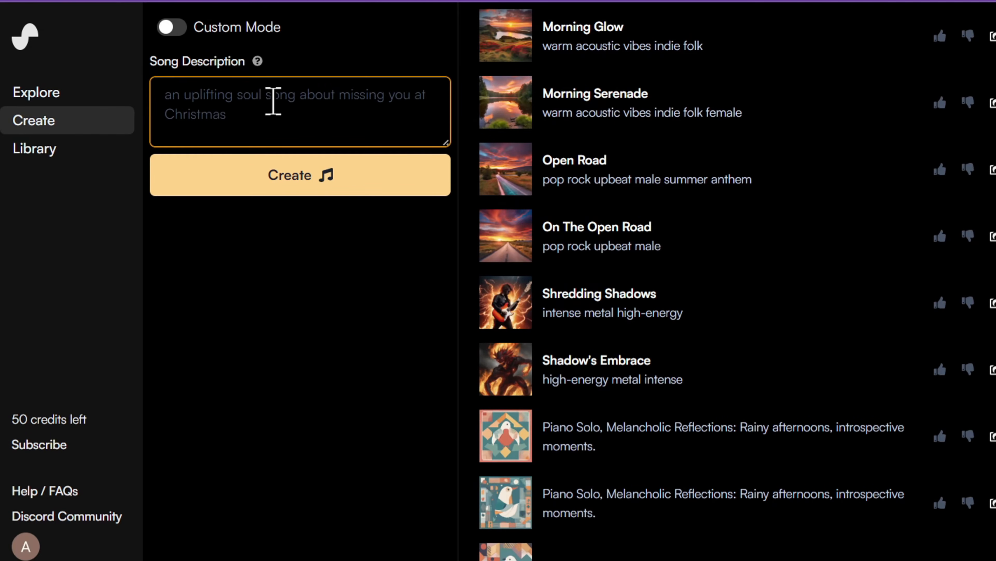
text(A)
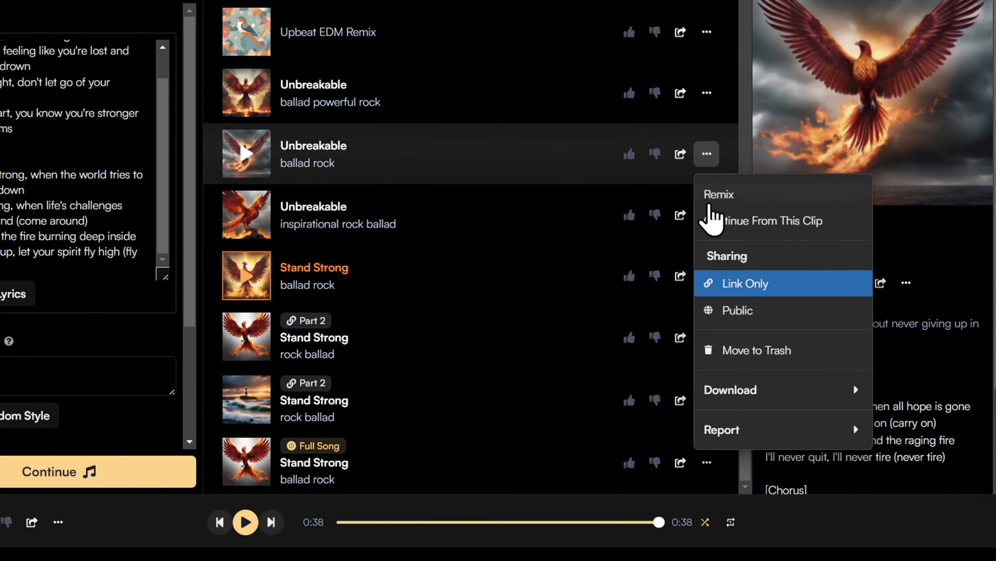
mouse_move(738, 393)
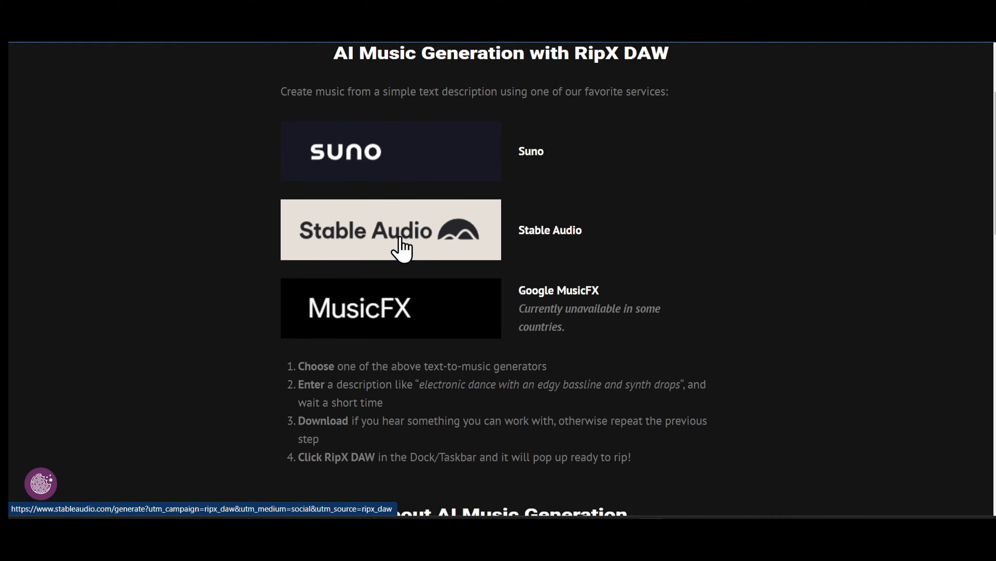
Step: Open Stable Audio from the list of AI music generators and try it out for free
click(400, 238)
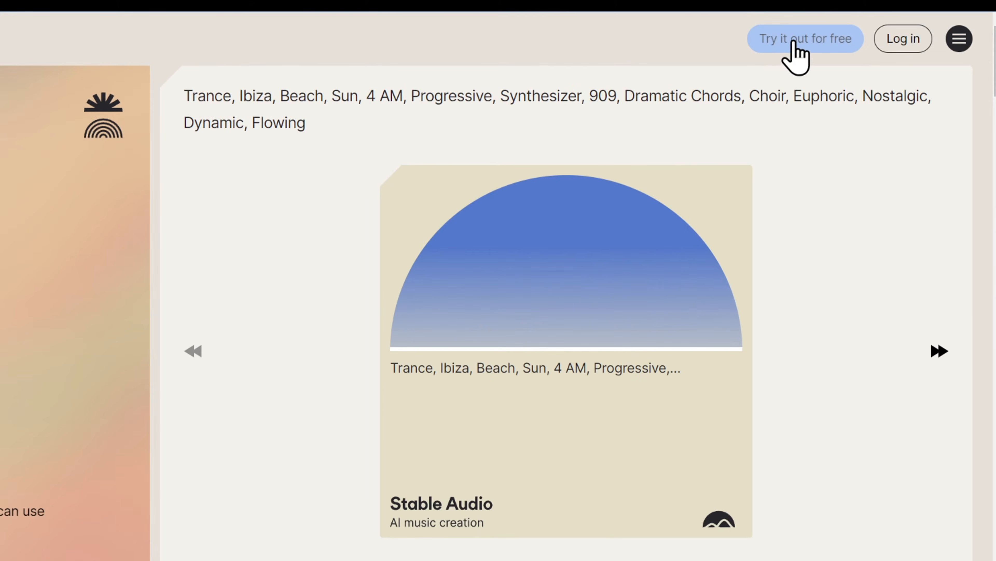
click(794, 42)
click(499, 442)
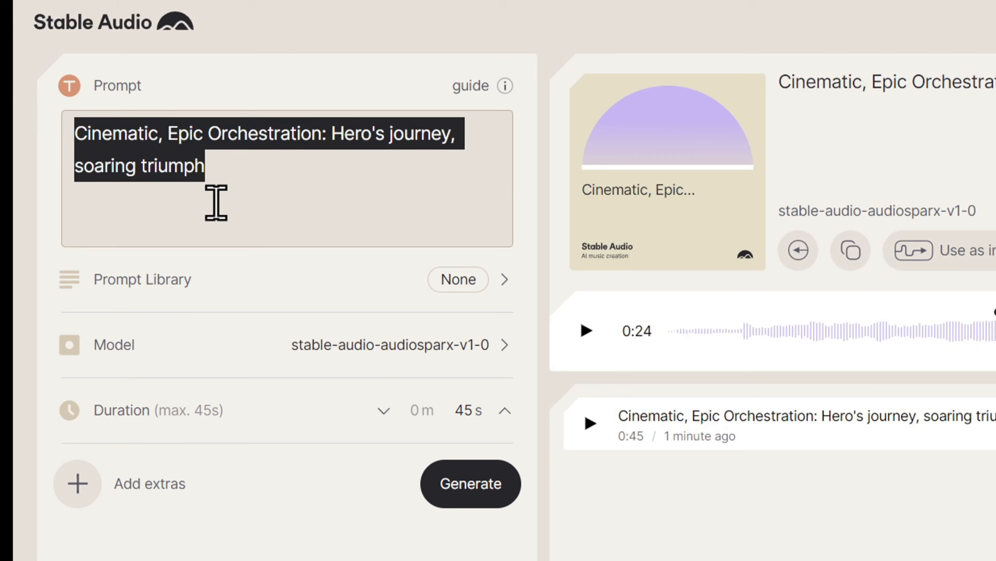
Step: Generate a Stable Audio track from the prompt "Electronic, Chillwave Beats: Retro futurism, neon dreams." and pause its playback
triple_click(216, 202)
text(Electronic, Chillwave Beats: Retro futurism, neon dreams.)
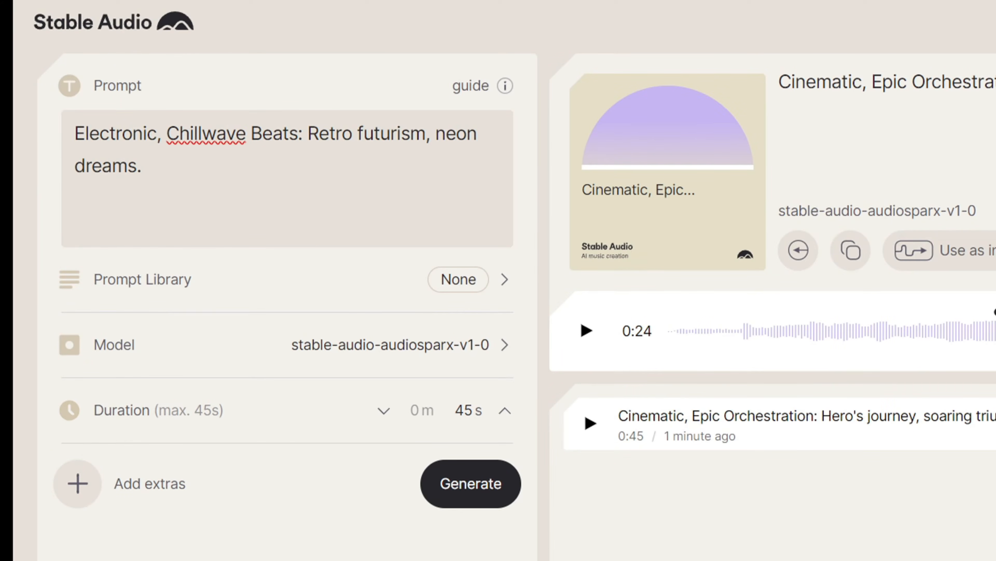
click(472, 494)
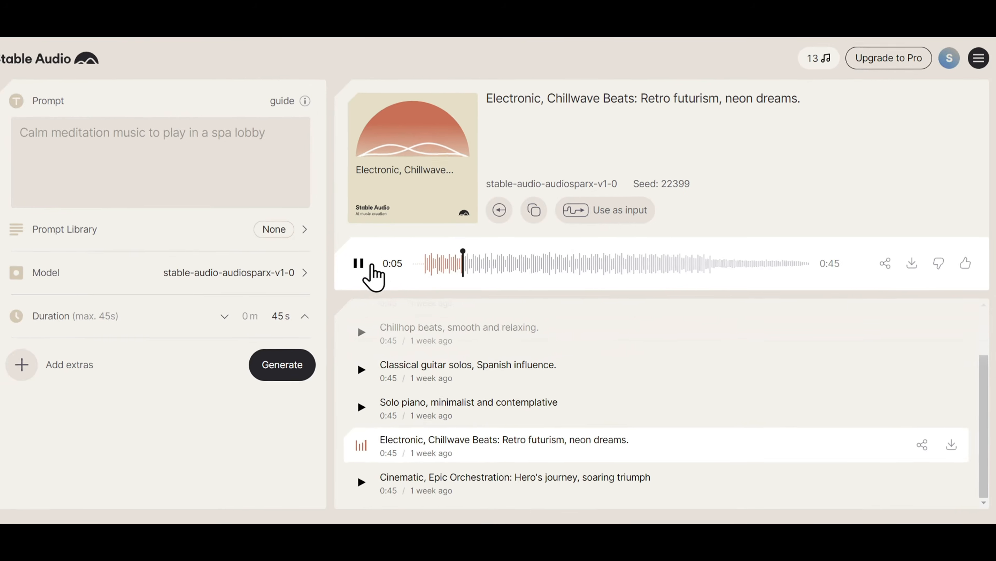
click(375, 262)
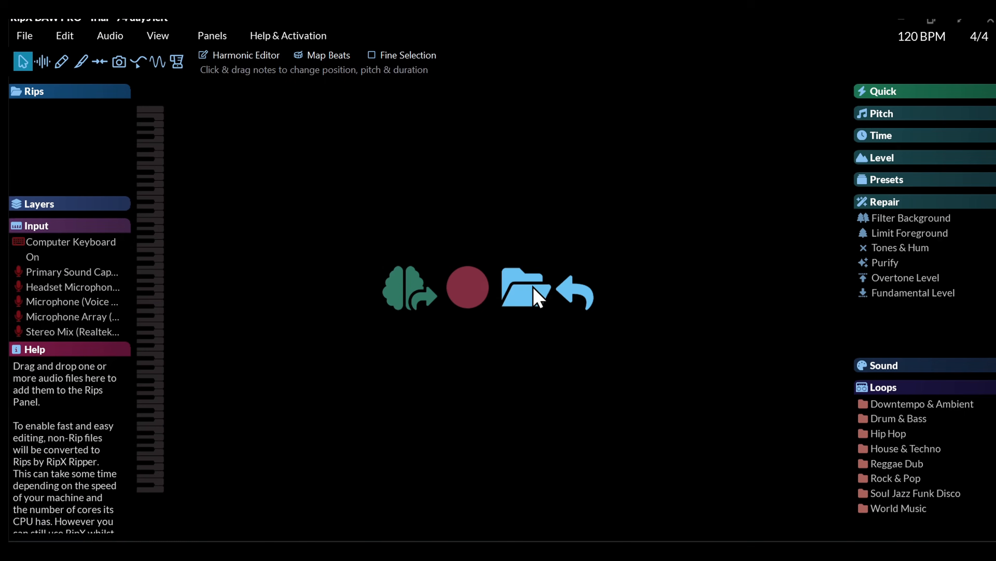
Step: Switch to RipX DAW, open Unbreakable (1) from Downloads and rip it into voice, bass, drums, guitar, piano and other sounds
click(545, 276)
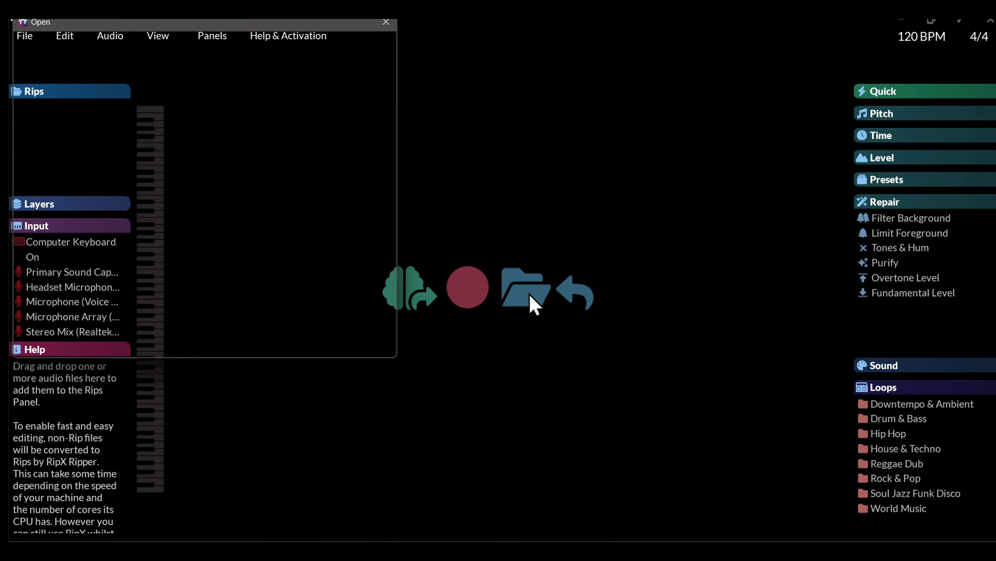
scroll(295, 193, down, 5)
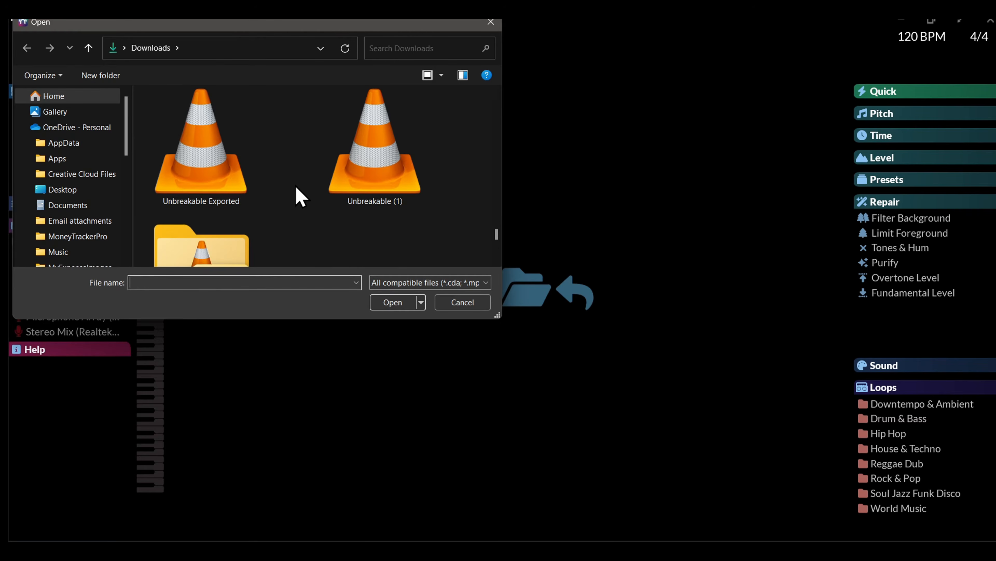
click(400, 167)
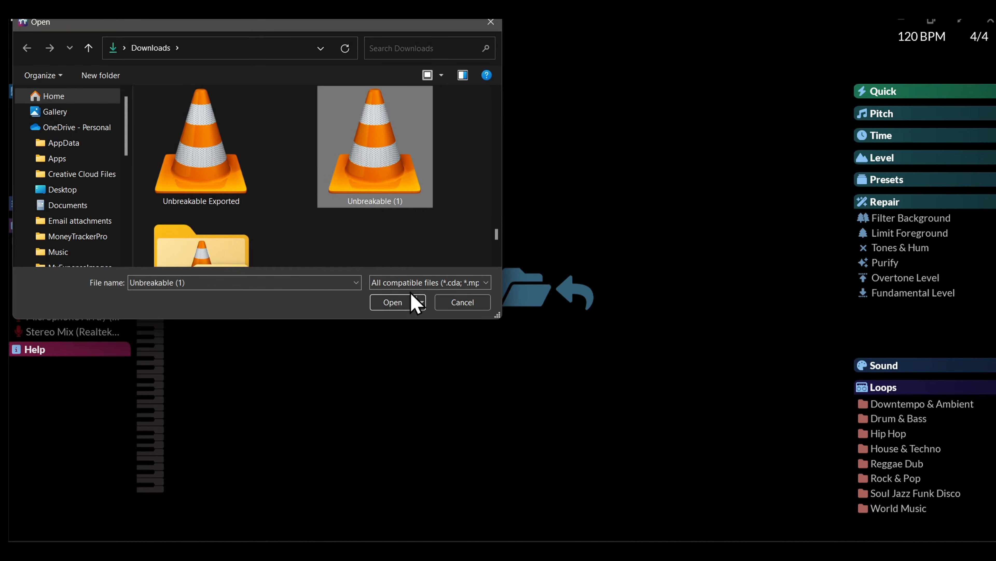
click(393, 302)
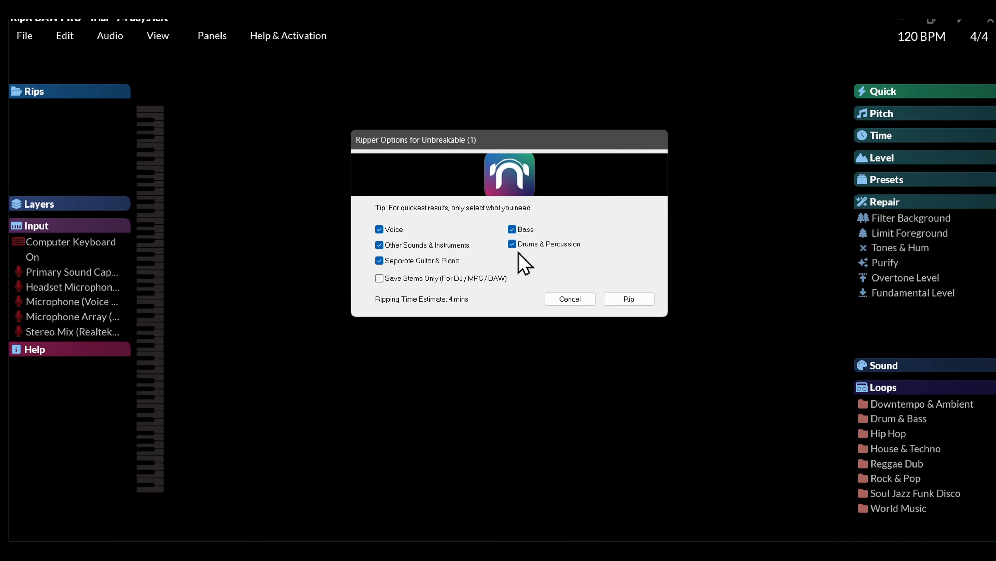
click(629, 303)
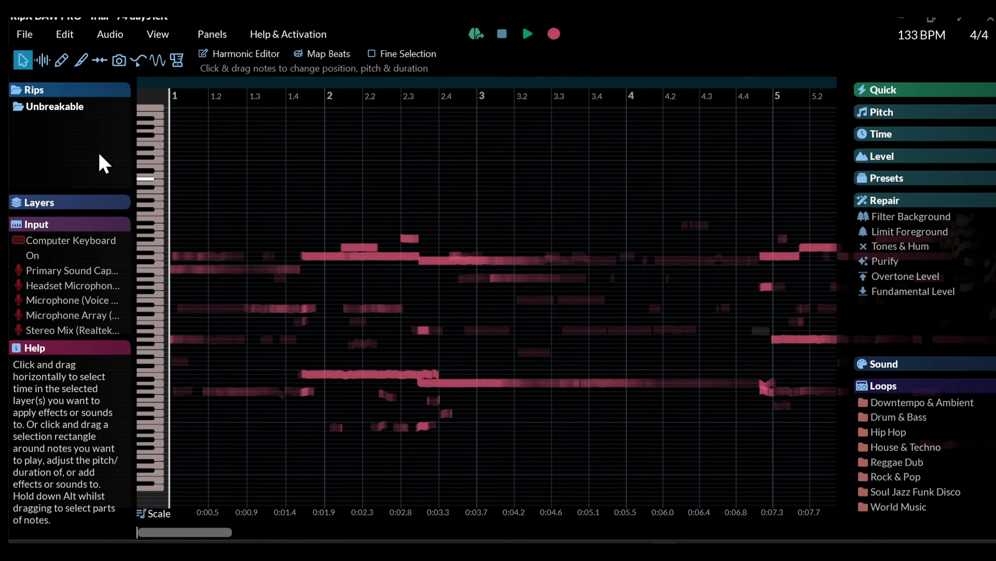
Step: Expand the song's layers and audition the Voice layer's notes around bar 7
click(18, 203)
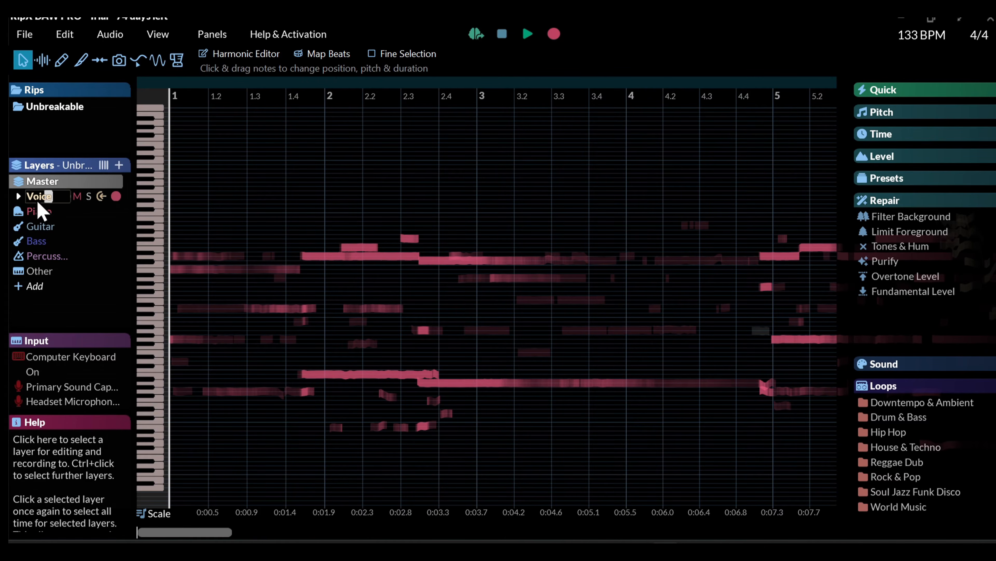
drag(209, 536, 317, 535)
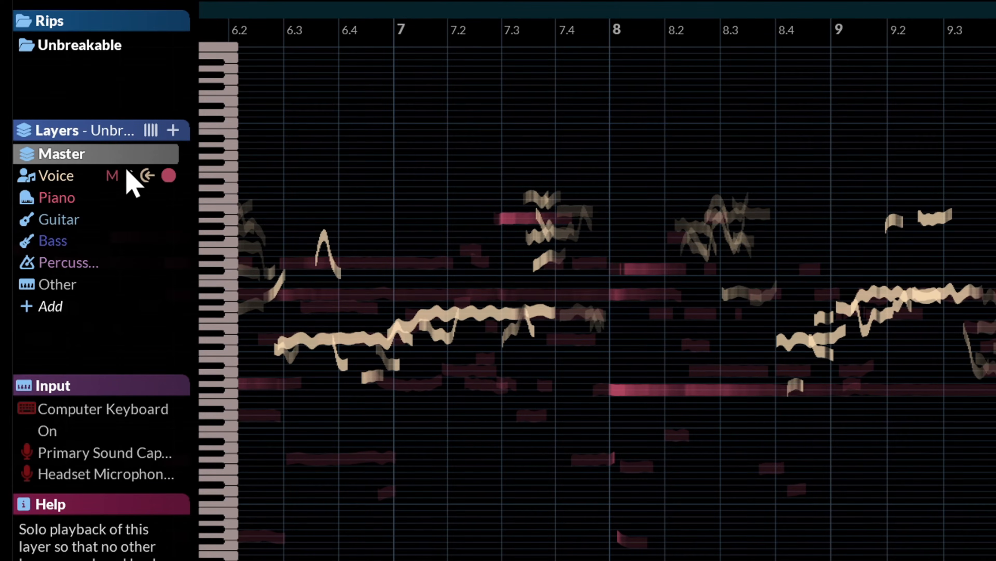
click(127, 173)
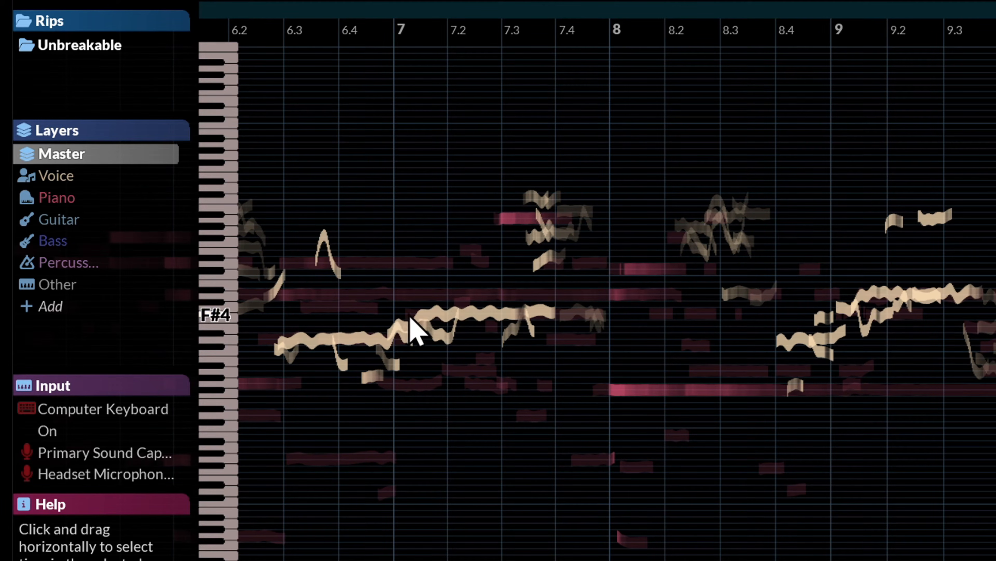
click(433, 318)
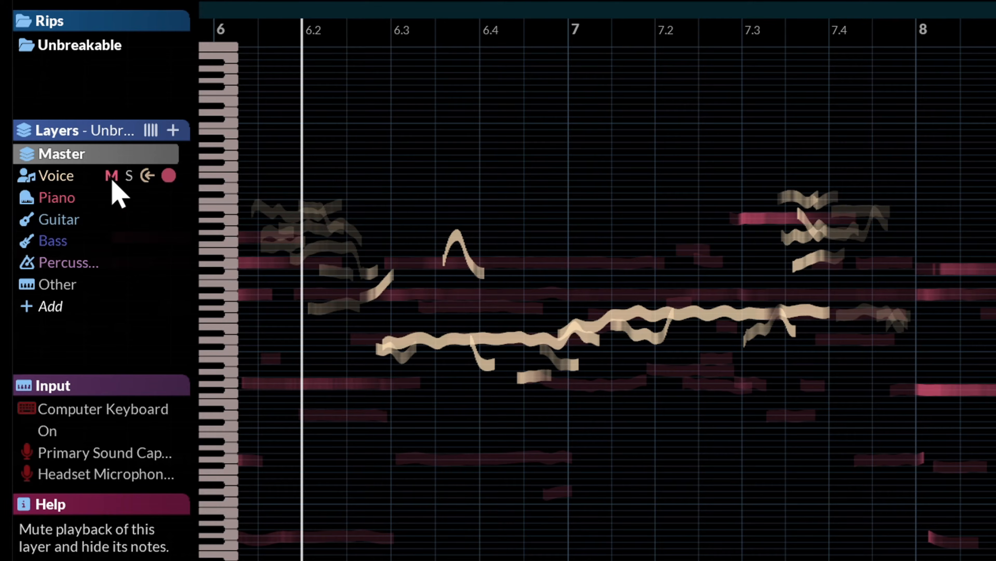
Step: Mute the Voice layer, play the song without vocals and stop the playback
click(113, 180)
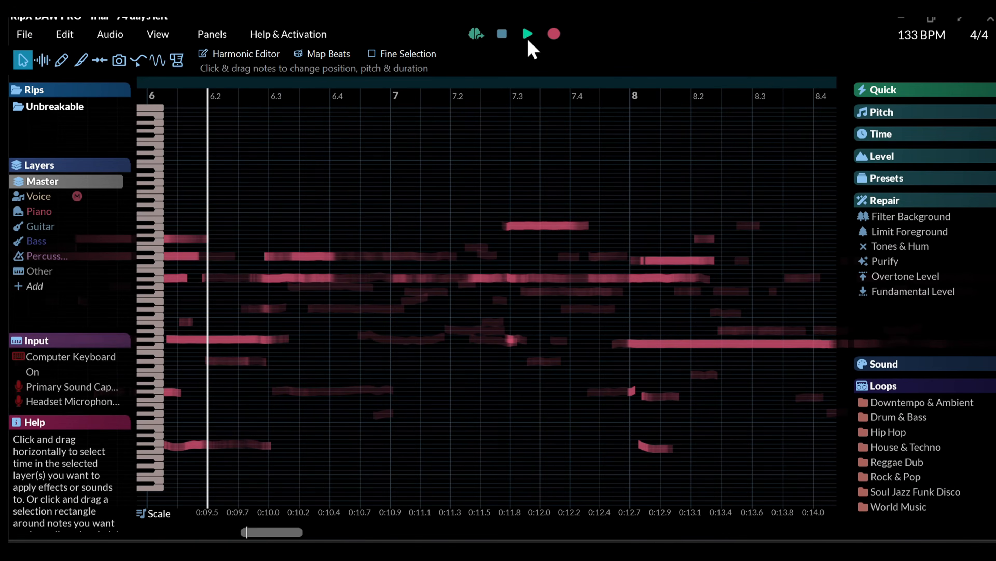
click(503, 35)
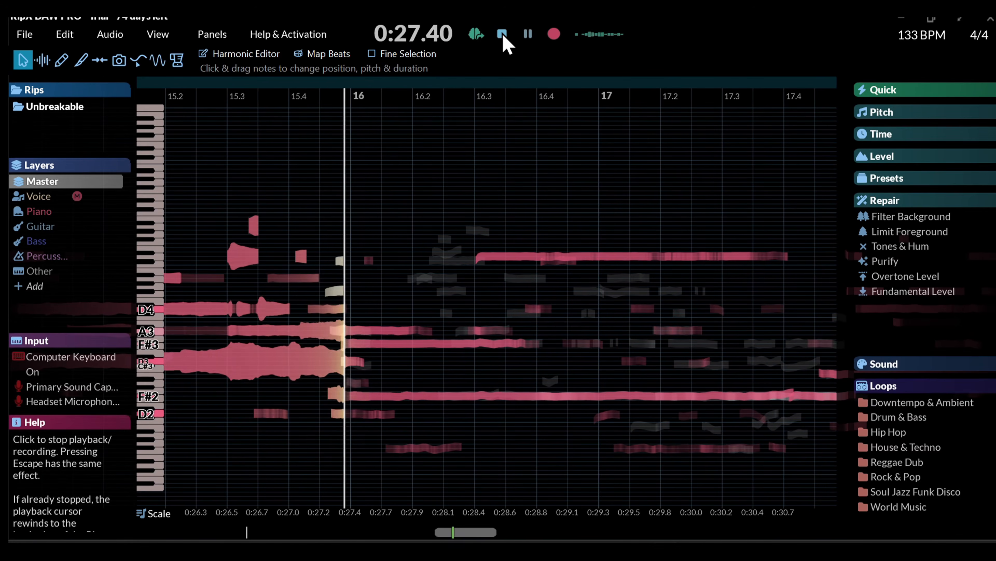
Step: Stop playback and export the song without vocals as Unbreakable_No_Vocals in WAV 32-bit format at 44.1 kHz stereo
click(502, 35)
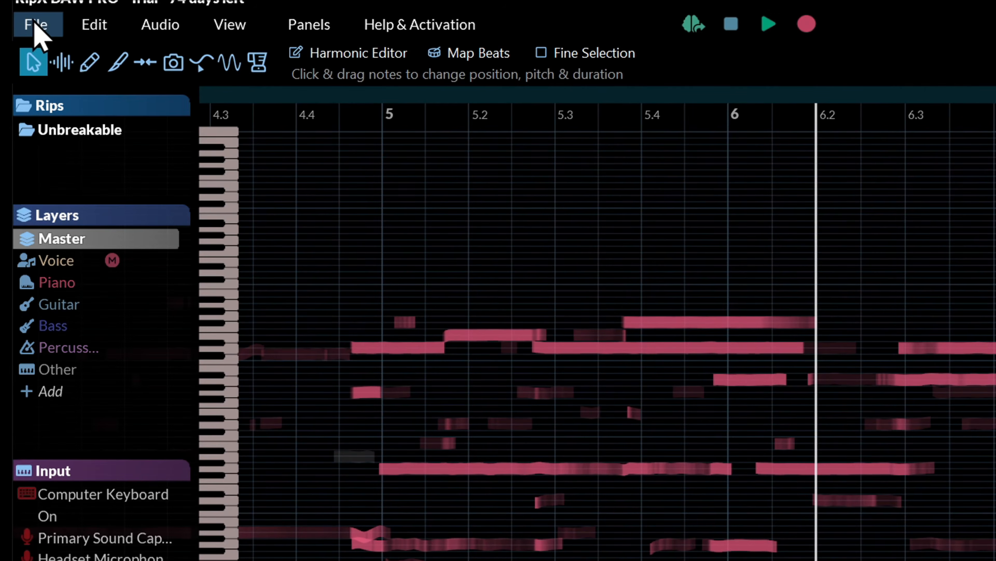
click(25, 34)
click(103, 202)
text(_No_Vocals)
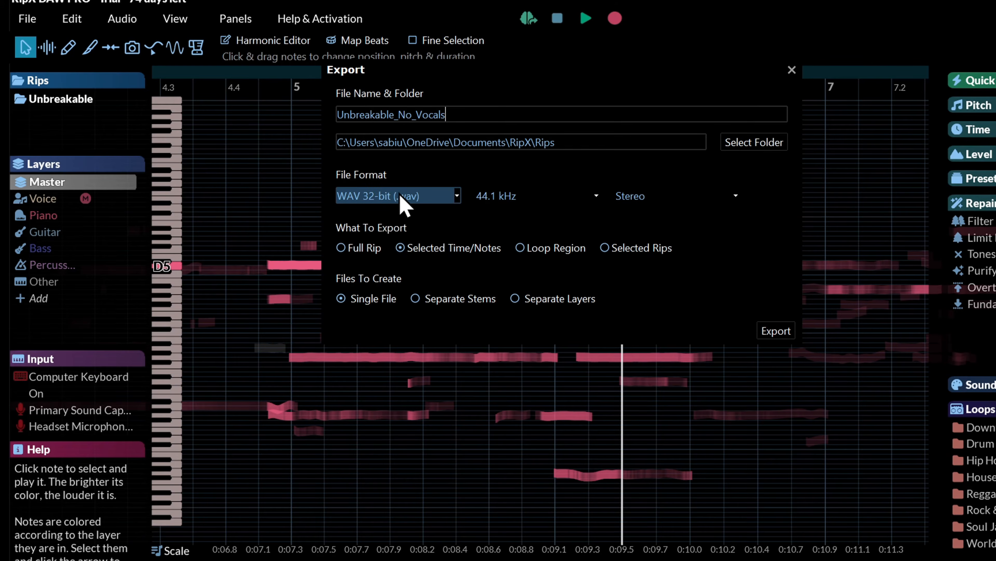
click(436, 193)
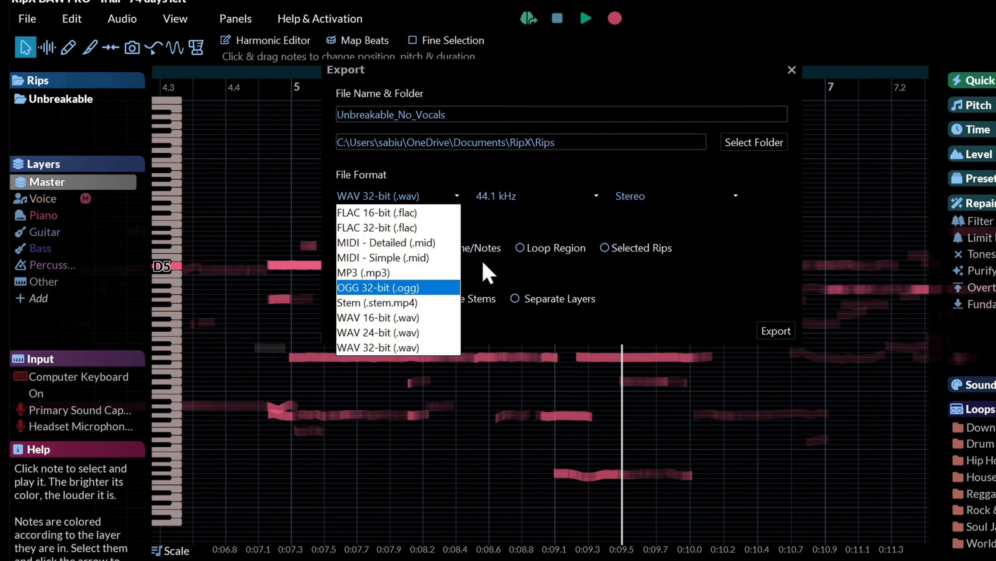
click(539, 176)
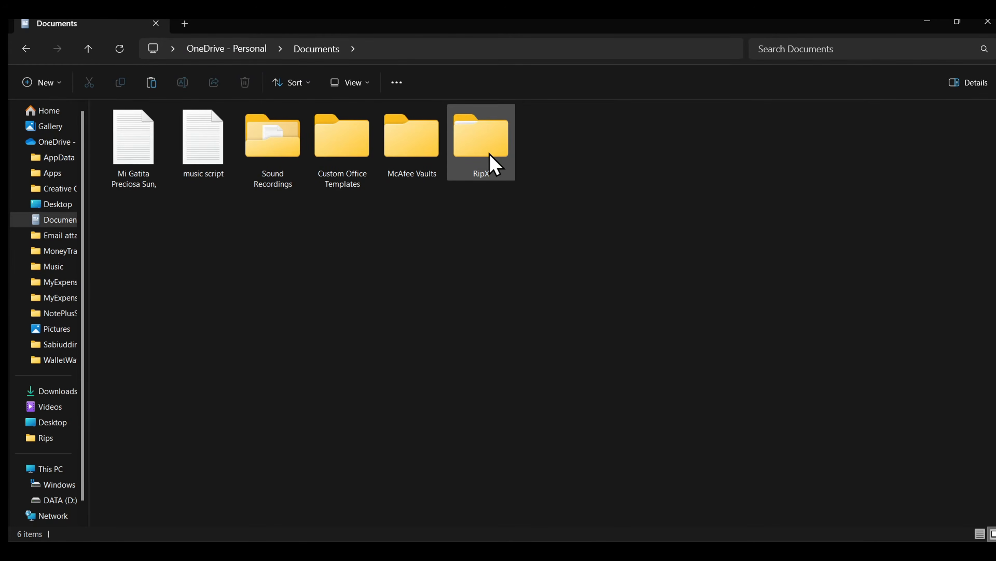
Step: Switch to File Explorer, open the RipX Rips folder in Documents, listen to Unbreakable_No_Vocals in VLC and close the player
double_click(492, 163)
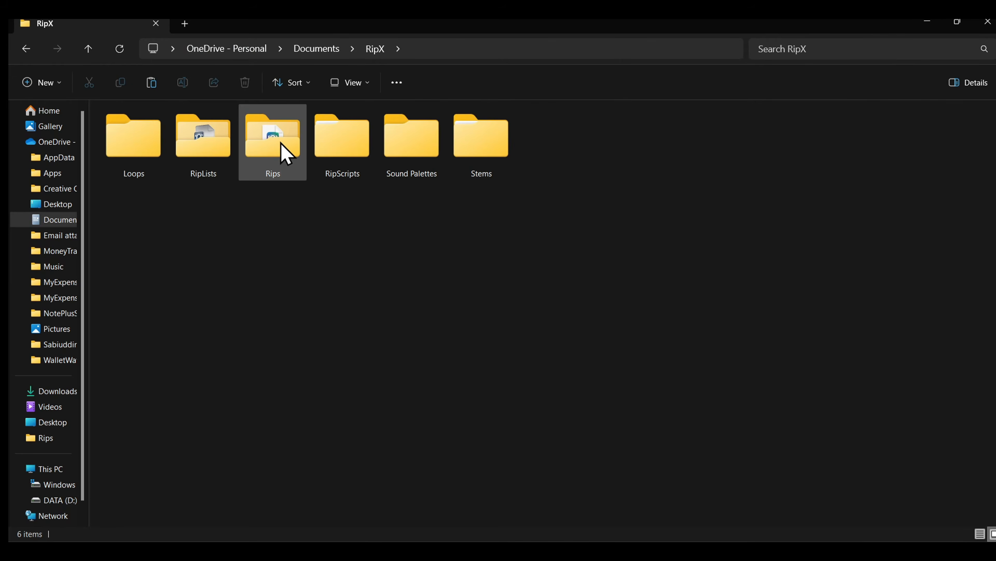
double_click(286, 154)
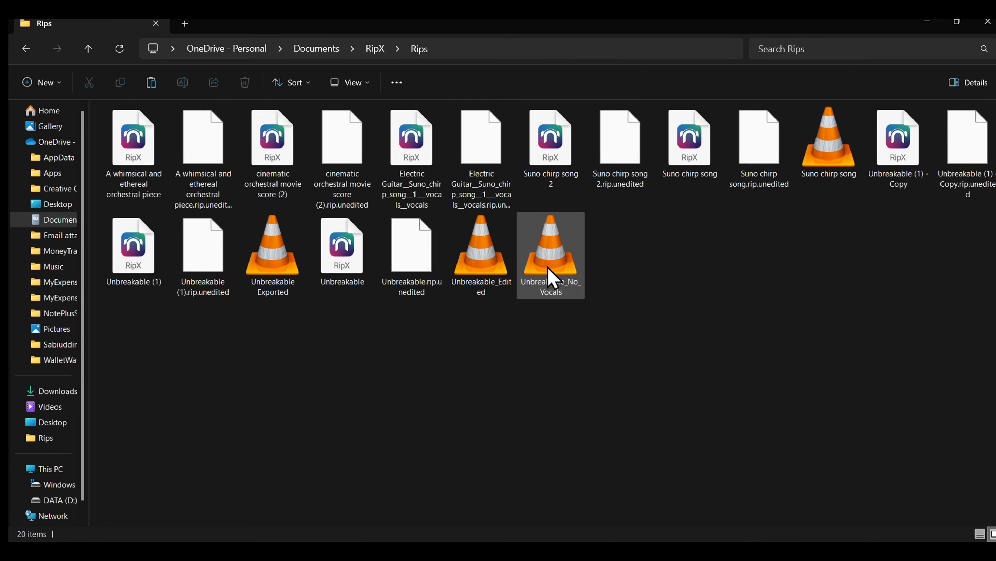
double_click(552, 279)
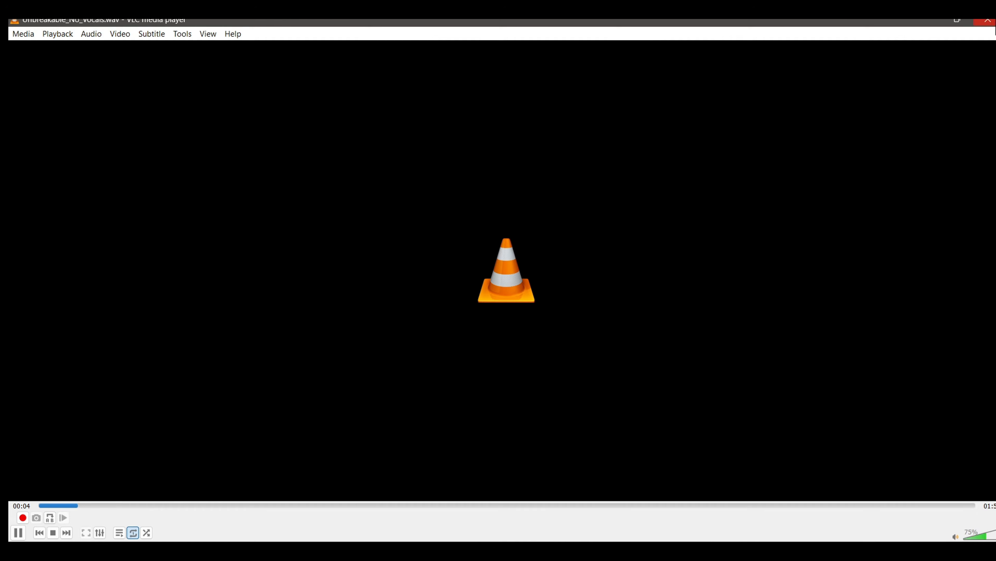
click(987, 21)
Step: Go back to the RipX folder and open the Unbreakable (1) folder inside Stems
click(374, 54)
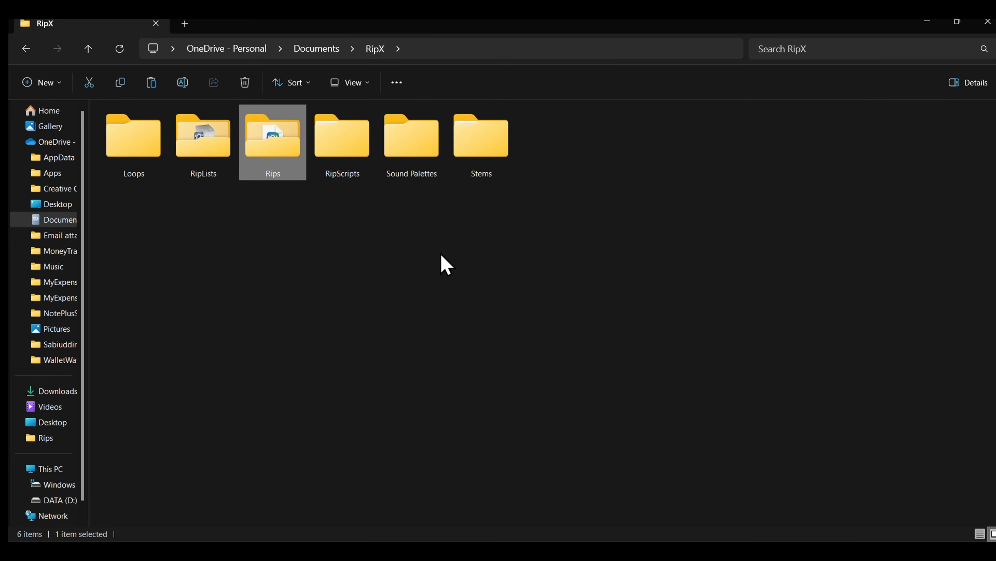
double_click(481, 146)
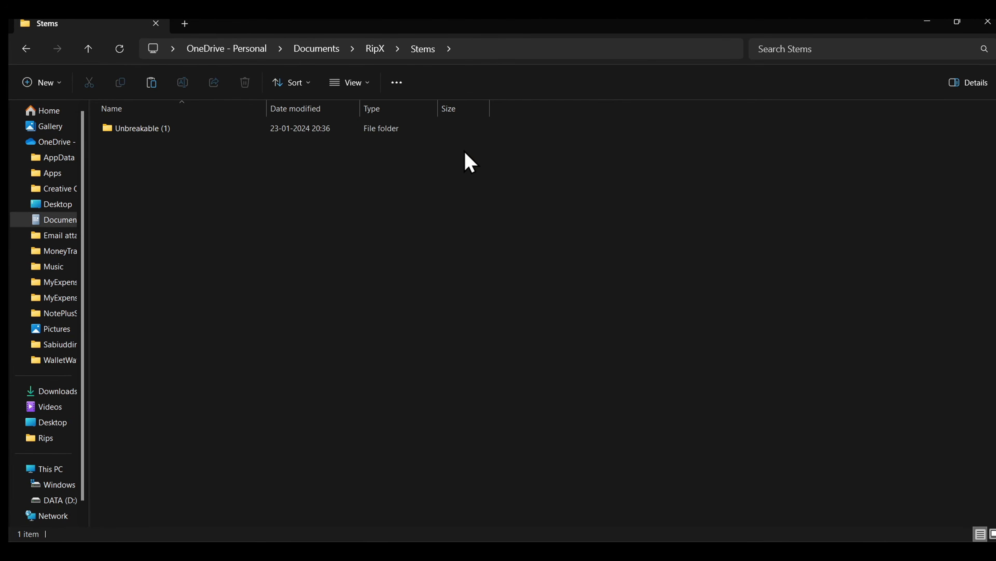
double_click(165, 128)
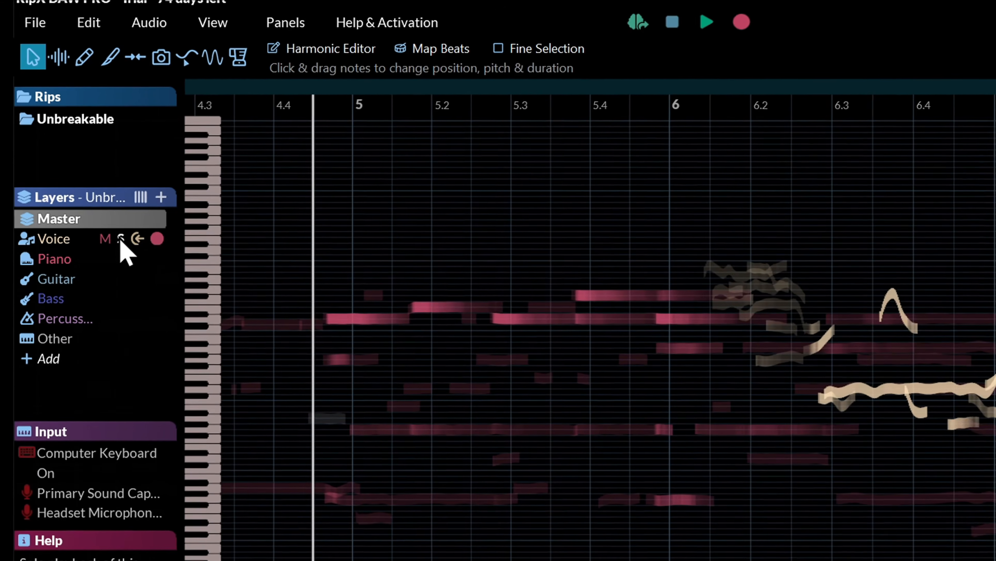
Step: Switch to RipX DAW, solo the Voice layer, play its vocals from around bar 6 and pause
click(137, 275)
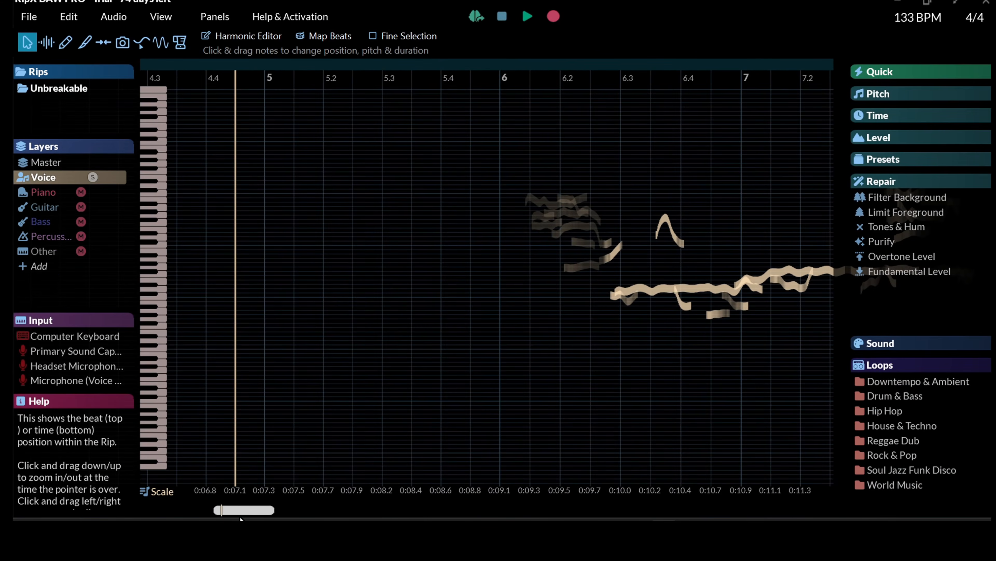
drag(232, 510, 278, 512)
click(528, 17)
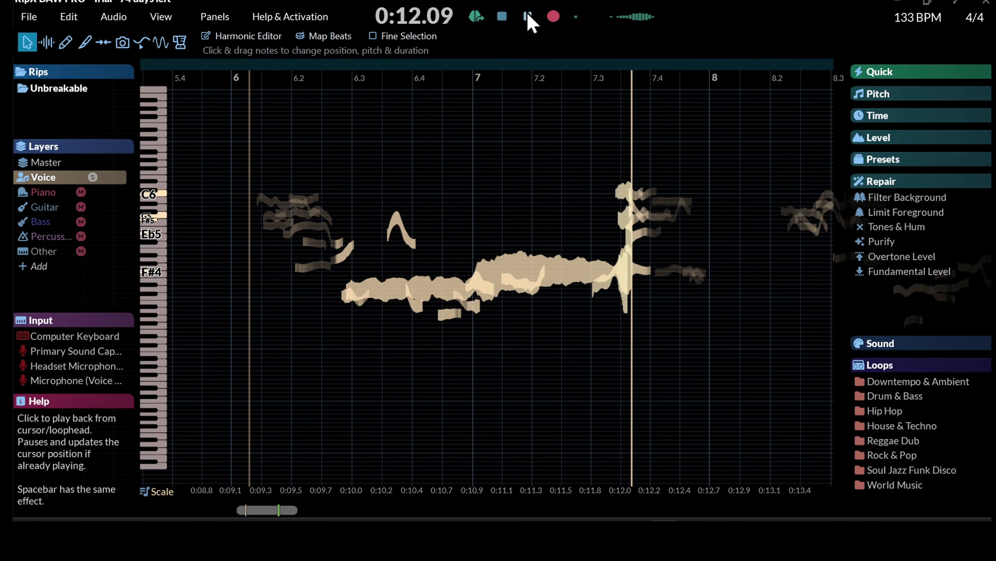
click(528, 17)
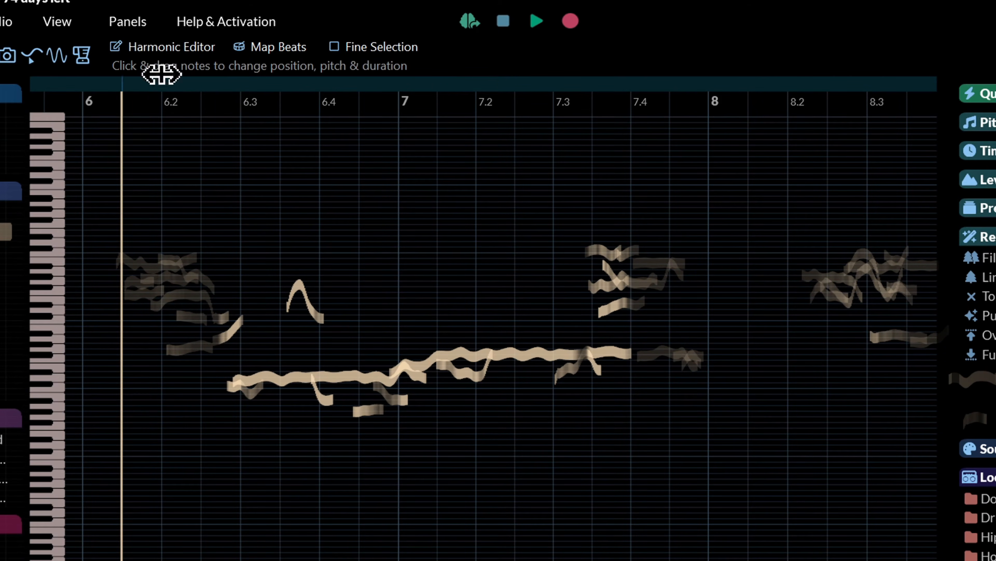
Step: Set a loop region from just before beat 6.2 to bar 8, play the looped vocals and stop
drag(162, 75, 710, 108)
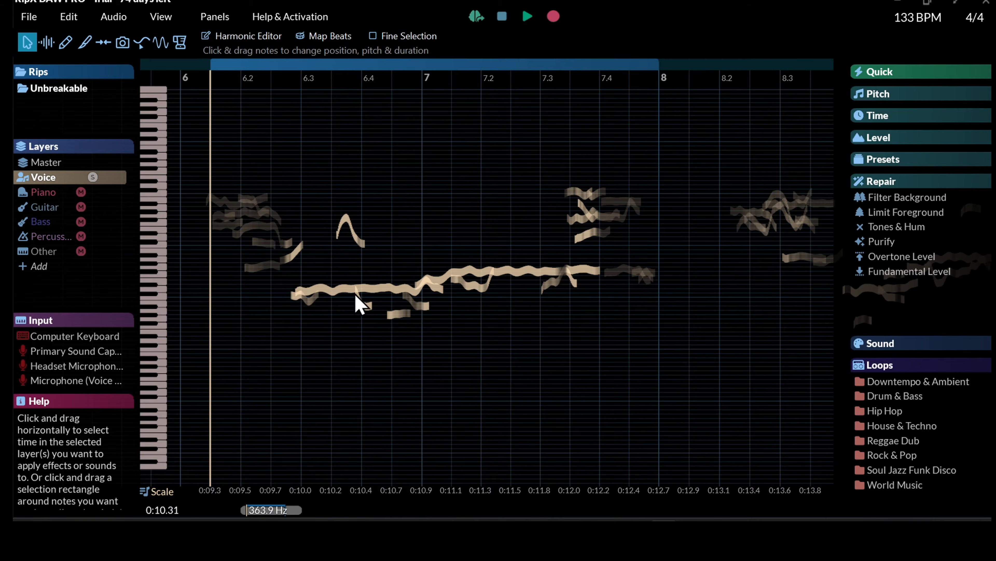
click(527, 17)
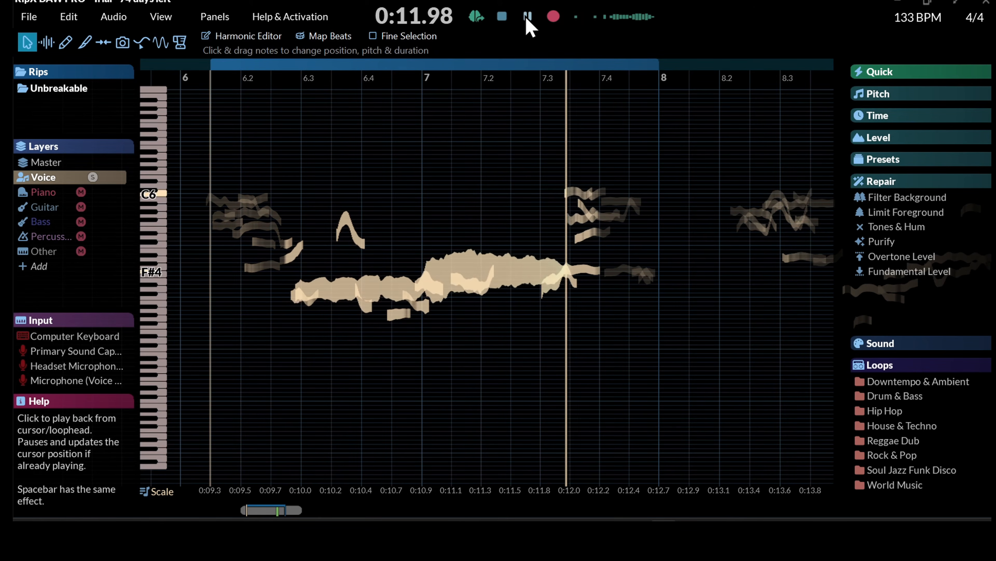
click(504, 19)
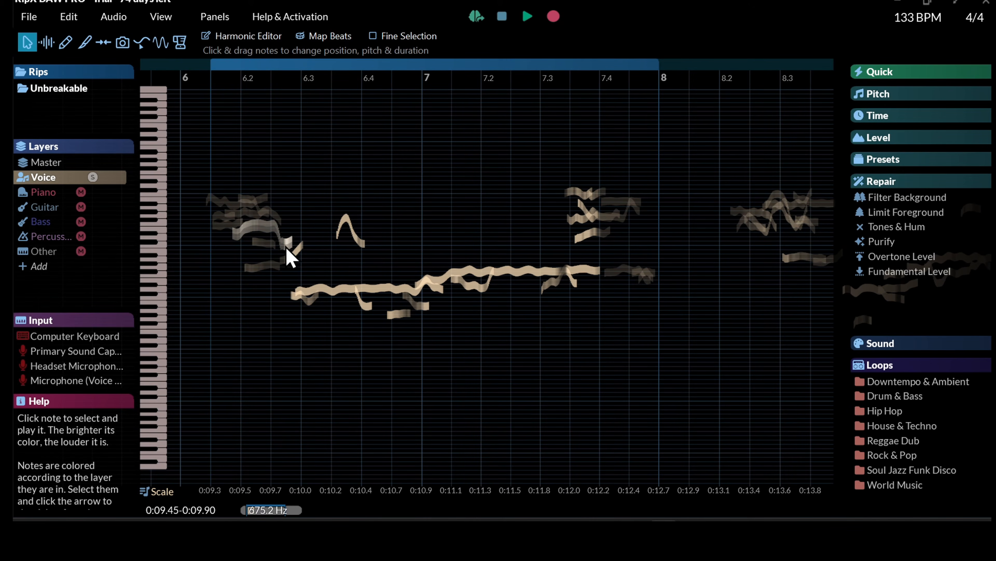
Step: Split the faint E5 vocal note between beats 6.2 and 6.3 near its end and delete the first part
scroll(345, 216, up, 2)
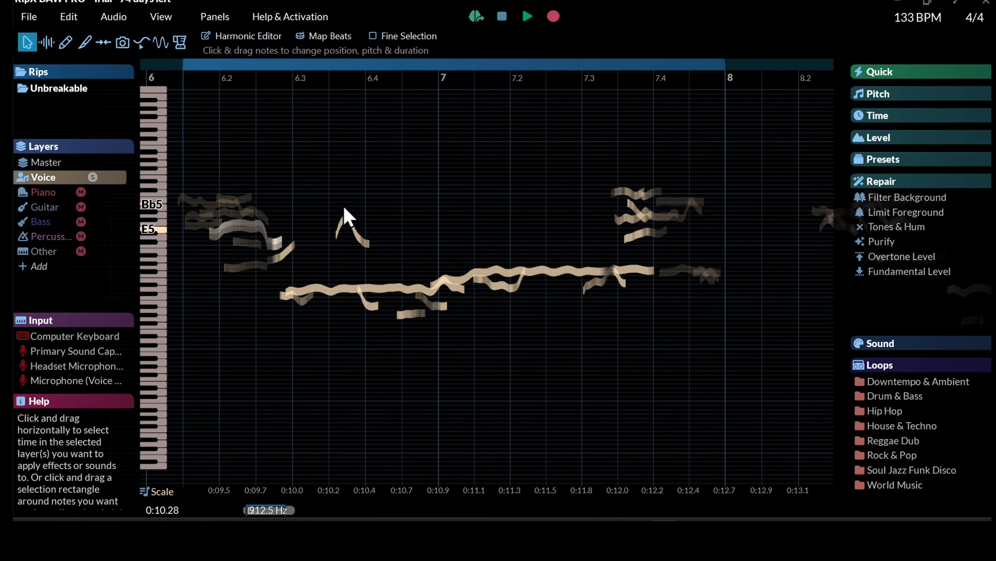
scroll(345, 217, up, 1)
scroll(338, 245, left, 2)
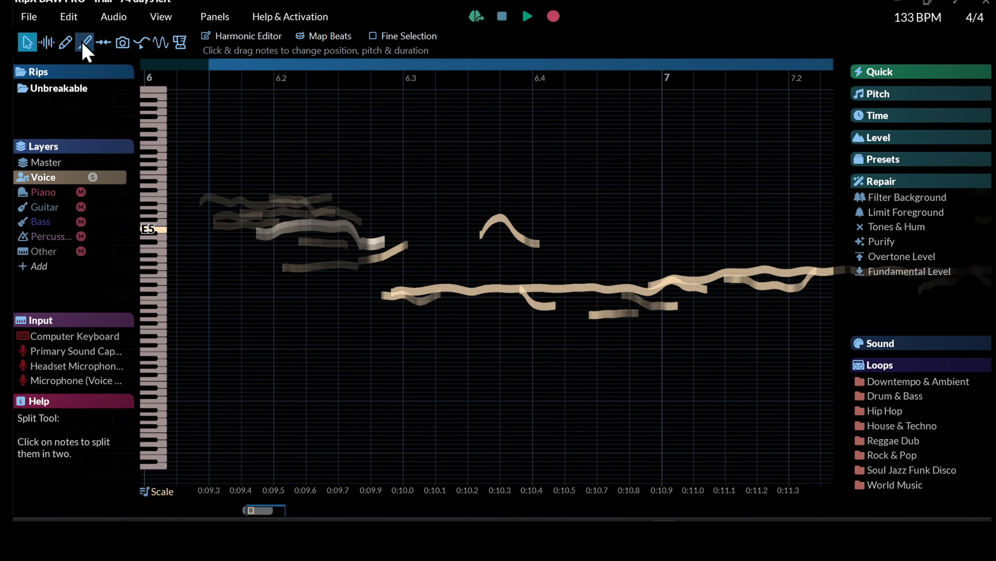
click(84, 45)
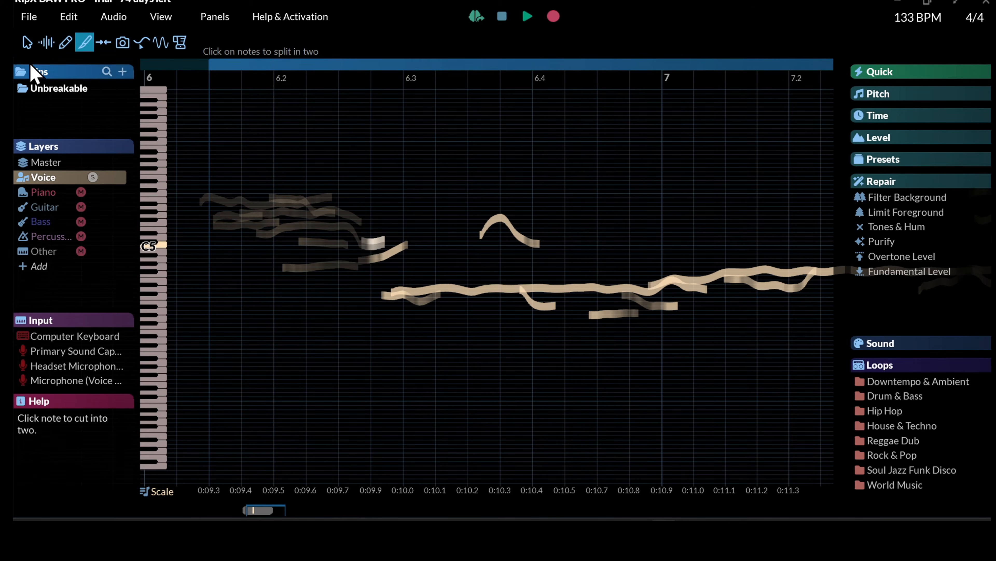
click(26, 42)
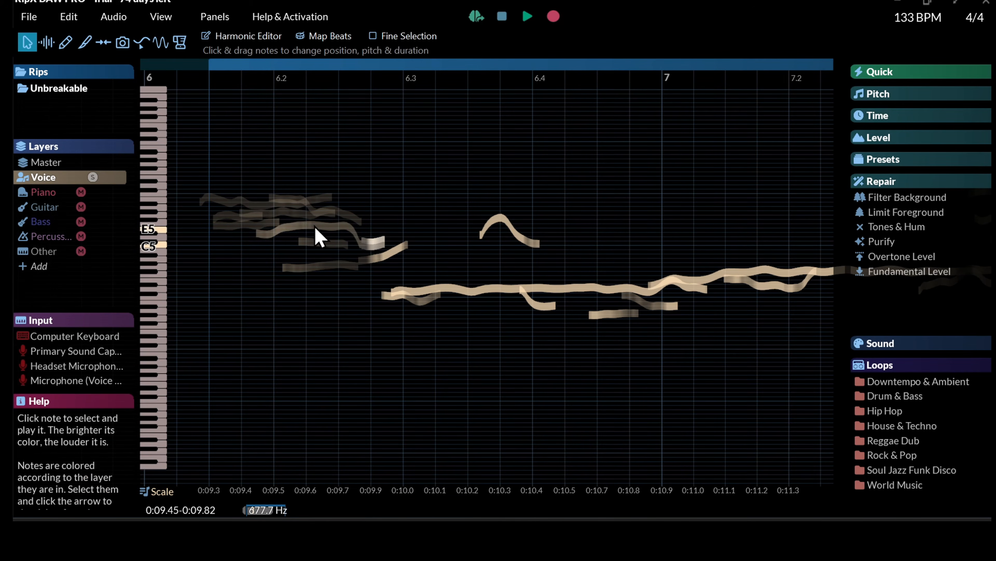
click(315, 226)
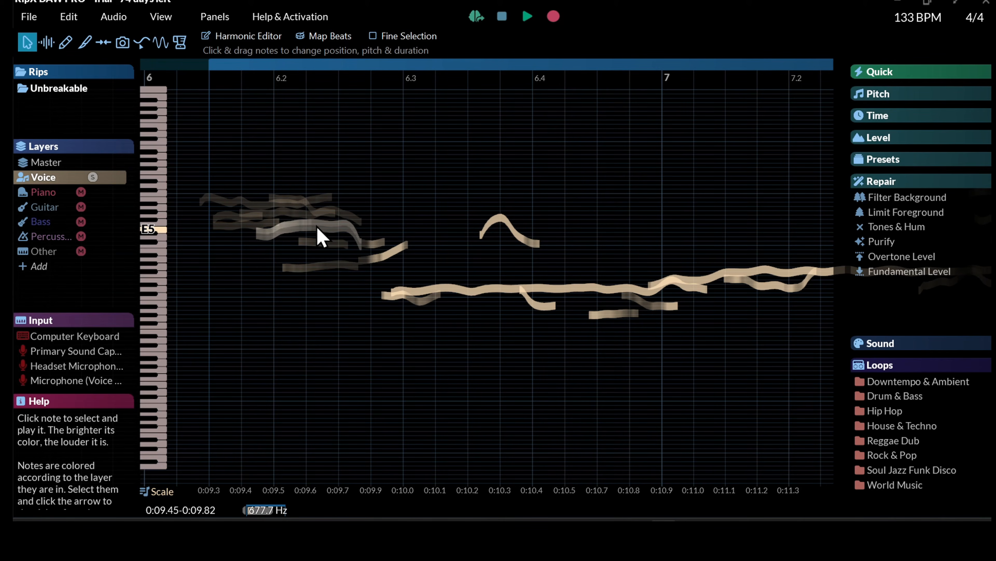
key(Delete)
Step: Delete the remaining faint Voice notes before beat 6.3 and the stray note near 6.4, and play the cleaned phrase
scroll(330, 243, down, 1)
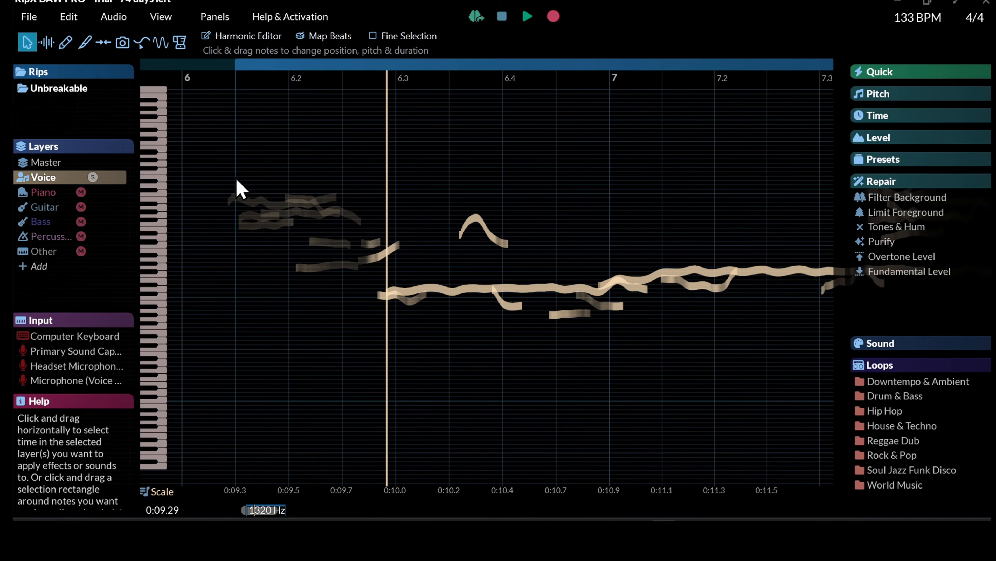
drag(216, 161, 361, 258)
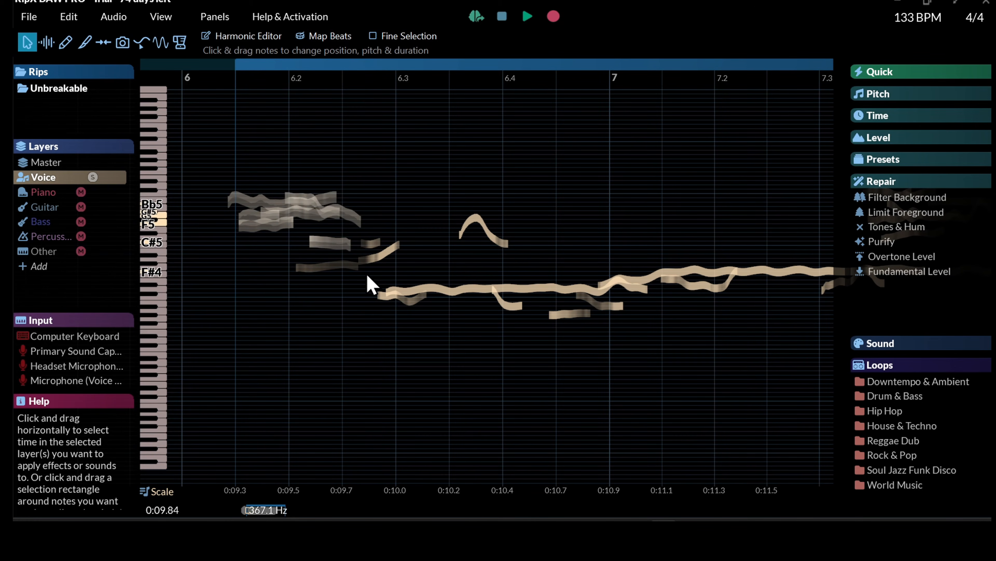
key(Delete)
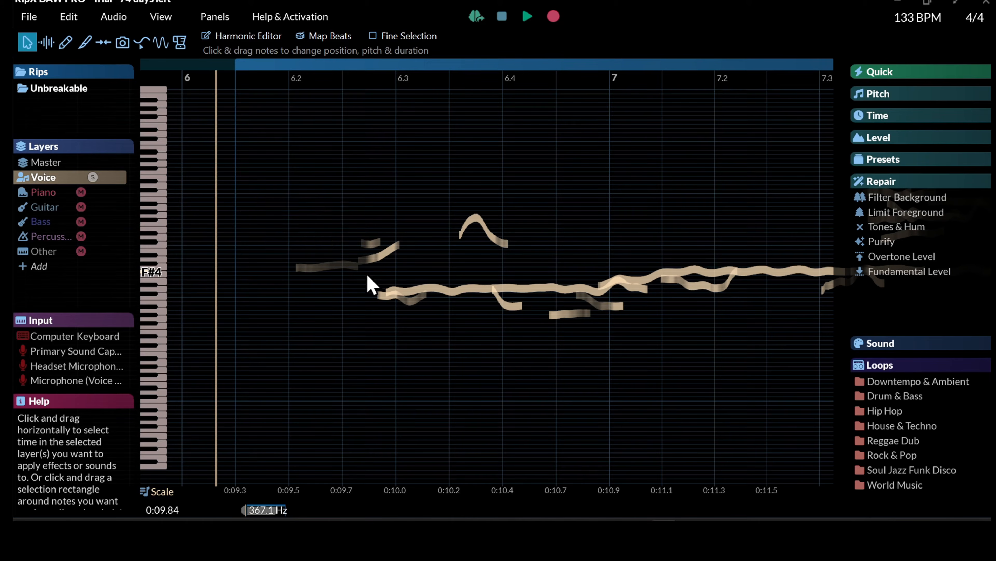
click(352, 209)
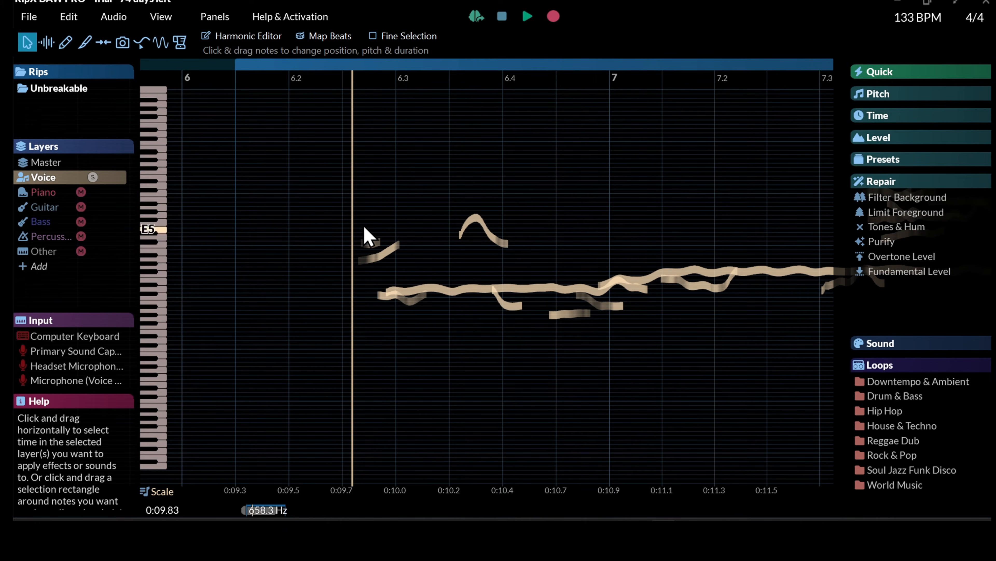
click(528, 16)
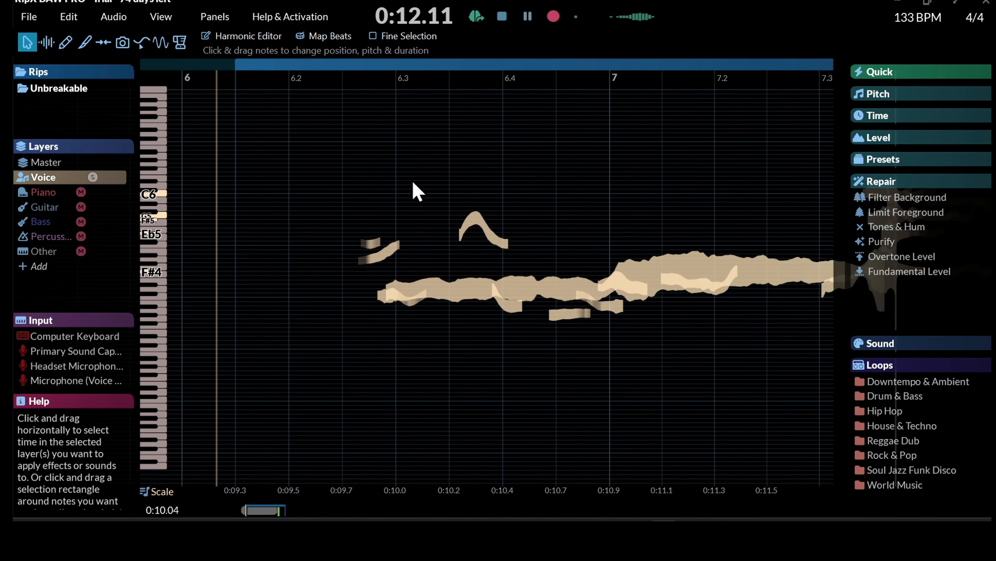
click(332, 228)
mouse_move(51, 248)
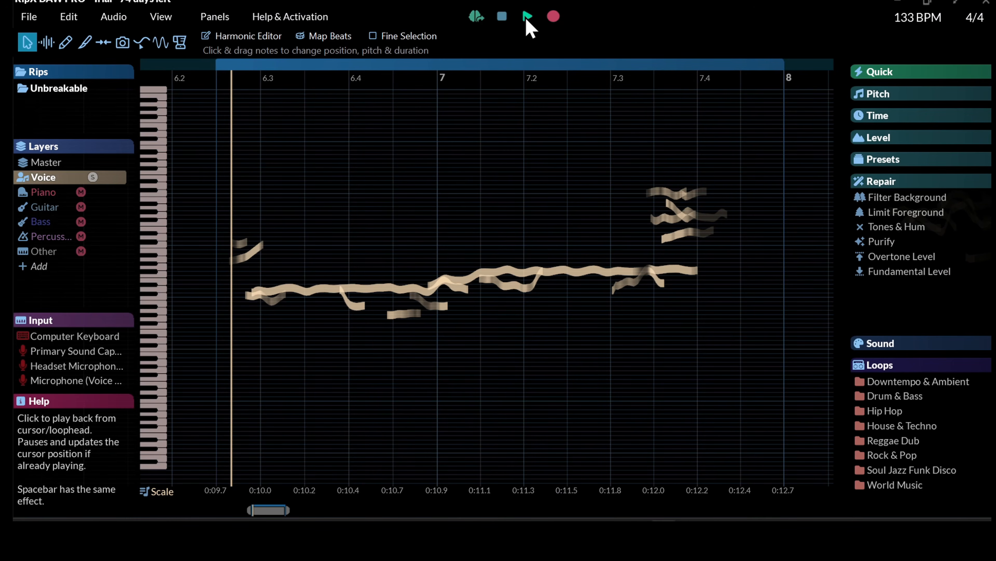
click(528, 17)
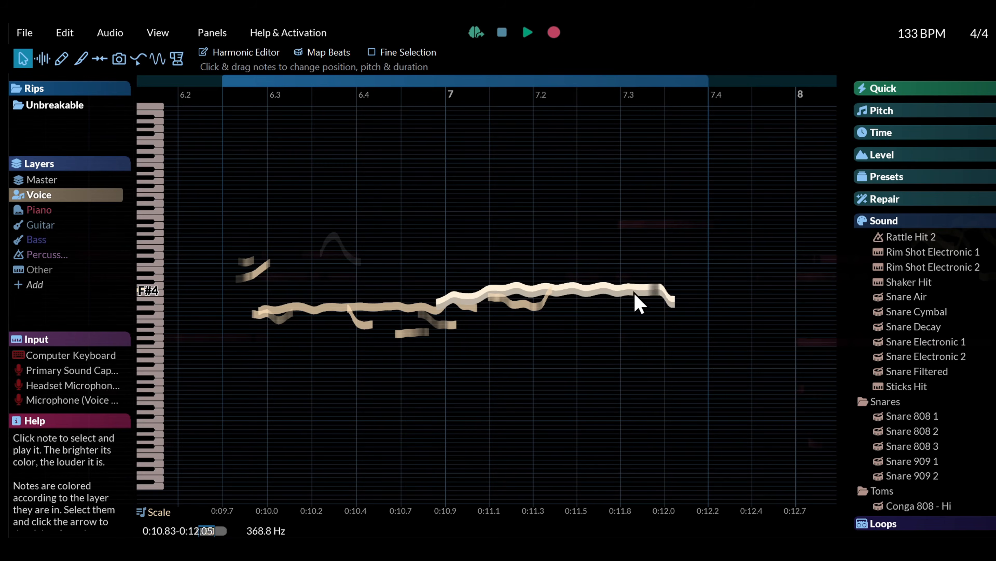
Step: Try lengthening the long F#4 vocal note from bar 7 to almost bar 8, and try the Harmony effect on it
drag(675, 300, 776, 297)
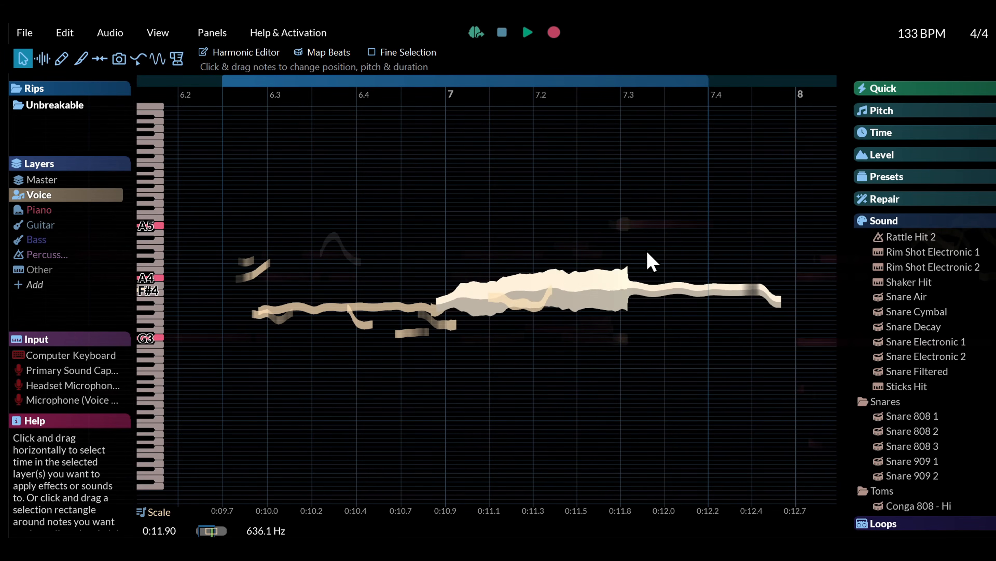
click(528, 33)
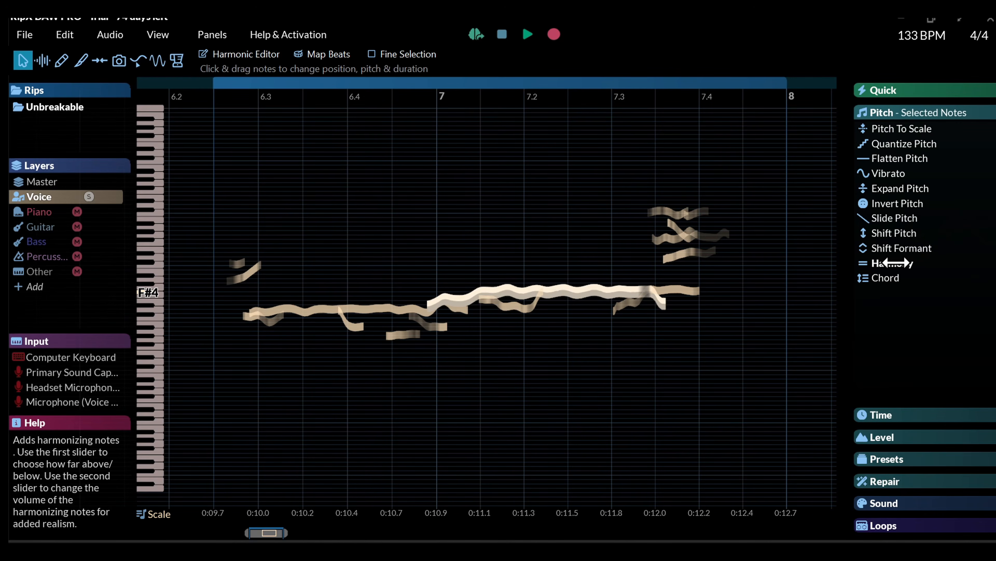
click(892, 262)
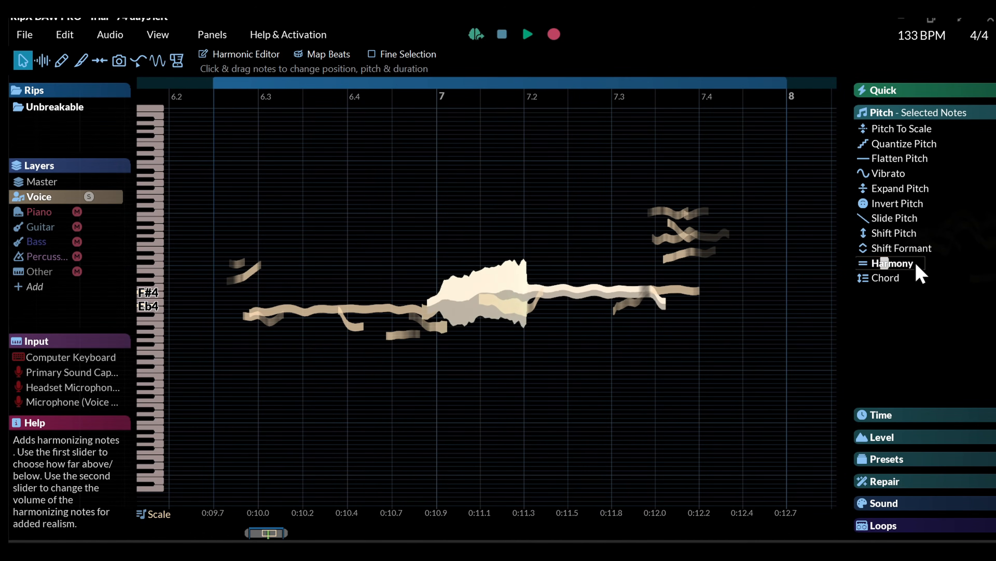
Step: Copy the long F#4 vocal note at bar 7 down to E3 and apply a Level effect to the copy
click(558, 302)
key(ctrl+c)
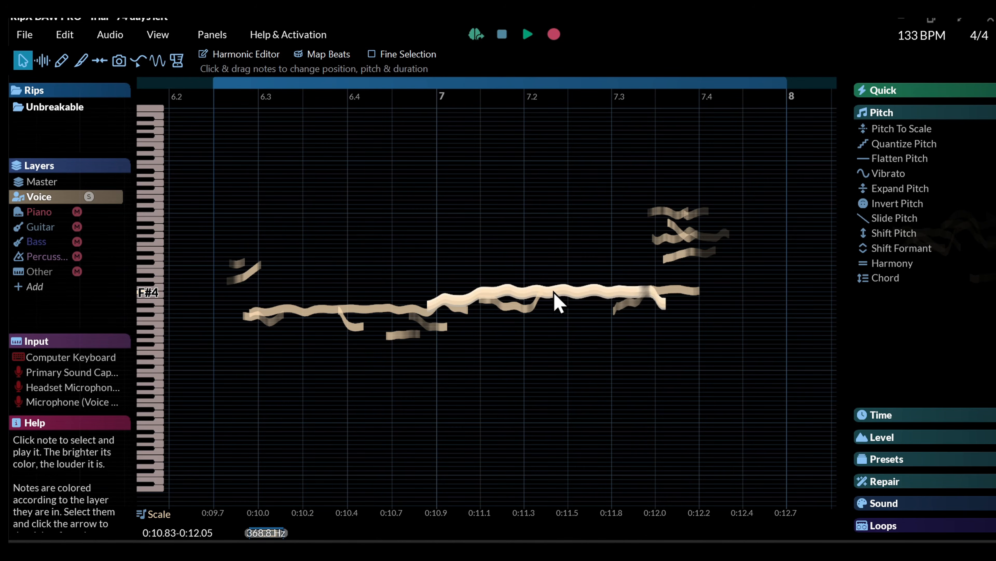
drag(558, 302, 556, 353)
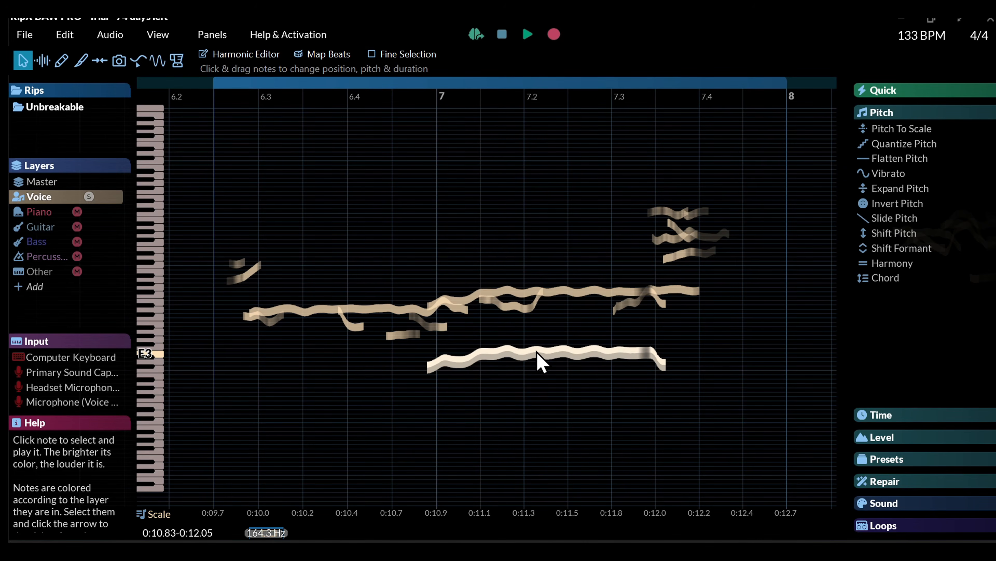
click(882, 437)
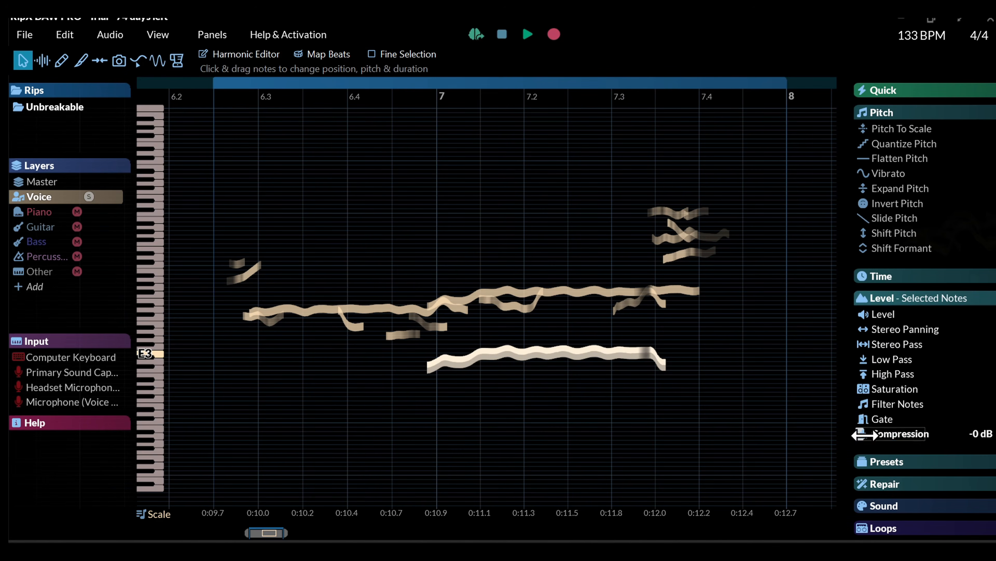
drag(922, 313, 919, 313)
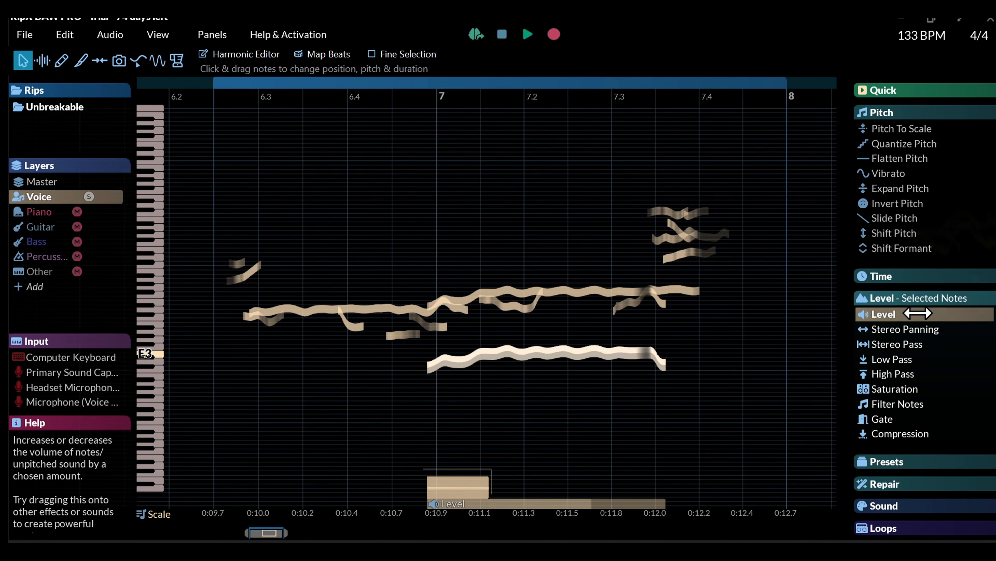
Step: Undo the E3 copy and its Level effect, and try Stereo Panning on the long F#4 vocal note at bar 7
key(ctrl+z)
key(ctrl+z)
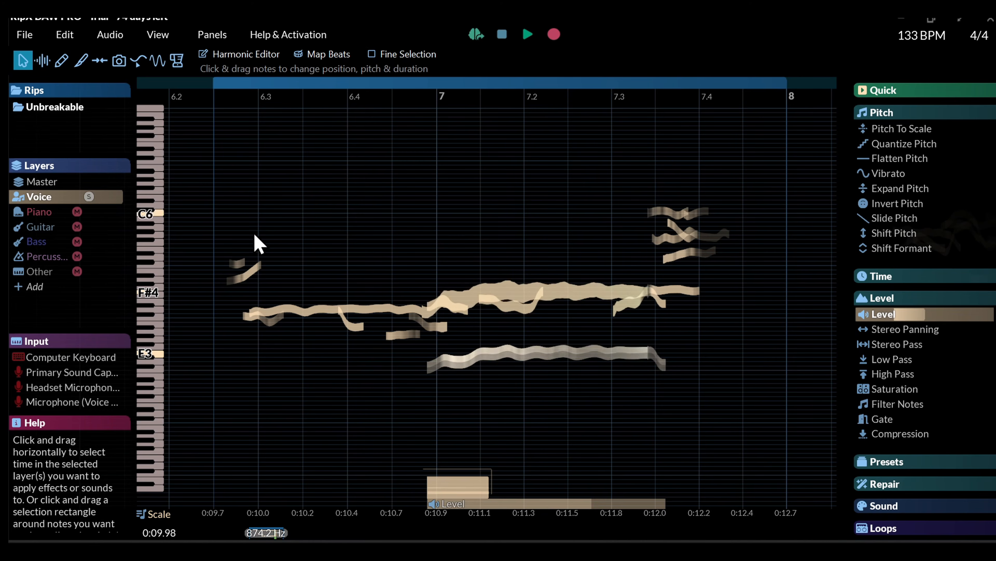
click(588, 305)
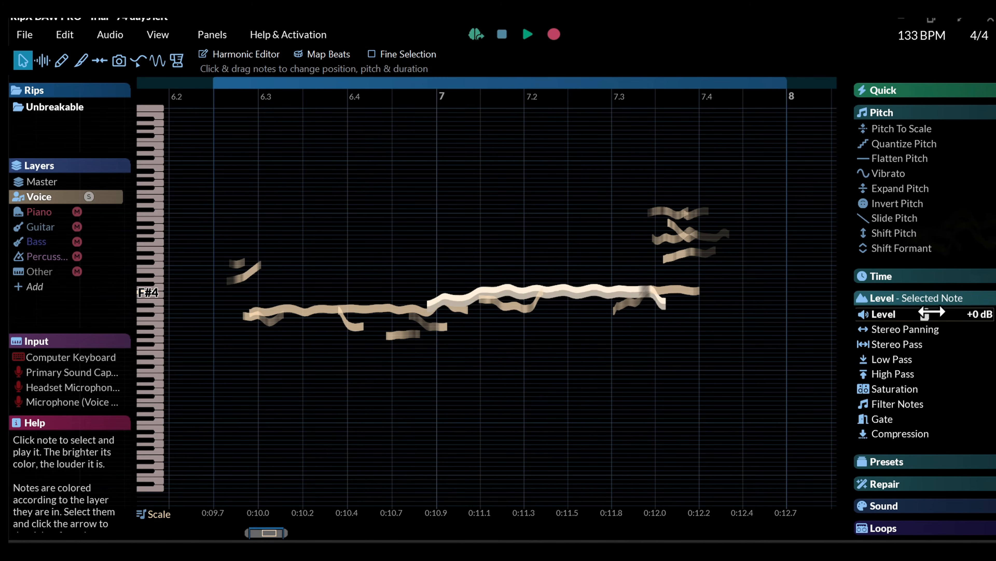
click(950, 332)
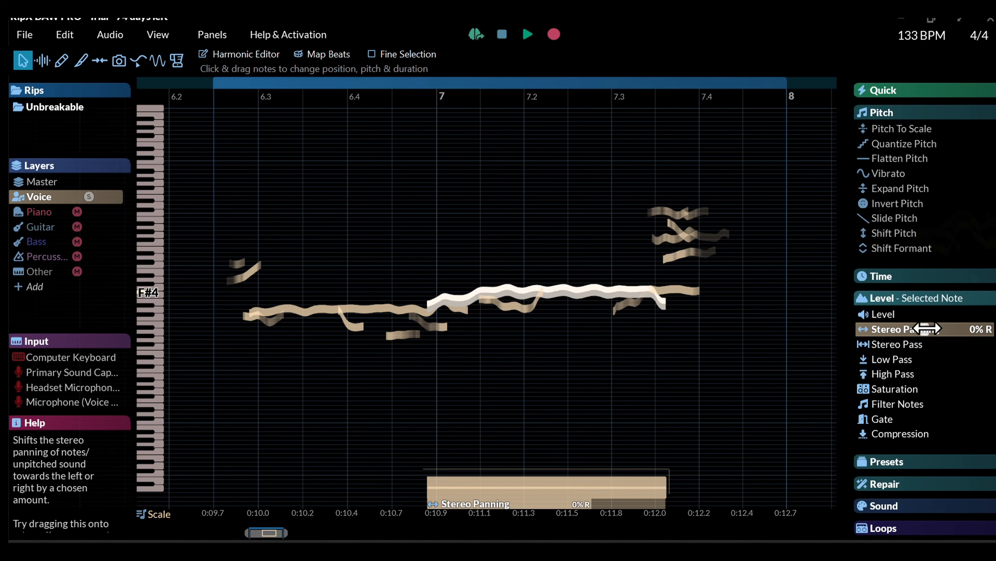
click(596, 293)
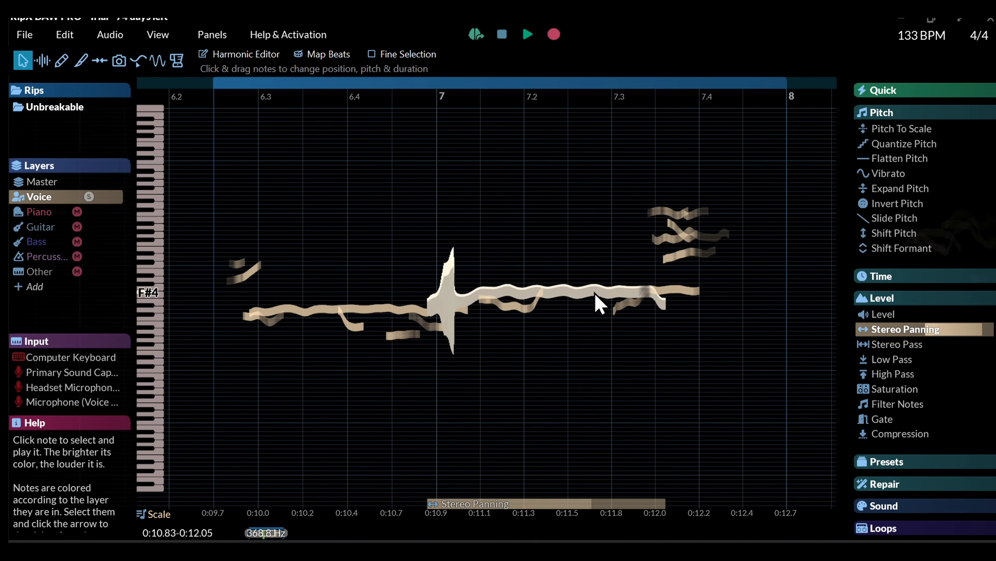
Step: Add a 0.05 s Room reverb to the long F#4 vocal note, and try Room reverb on the whole Voice layer during playback
click(881, 276)
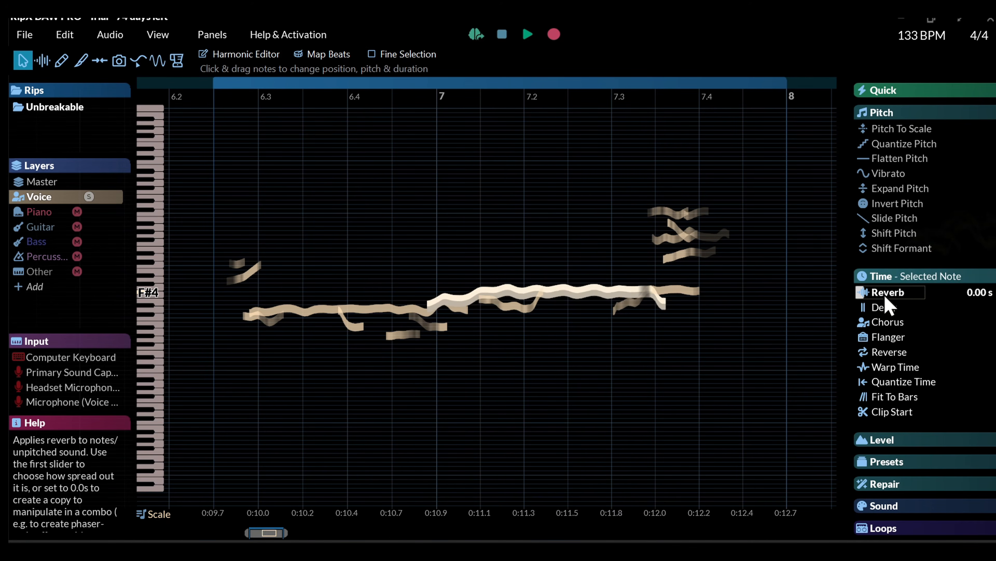
click(902, 293)
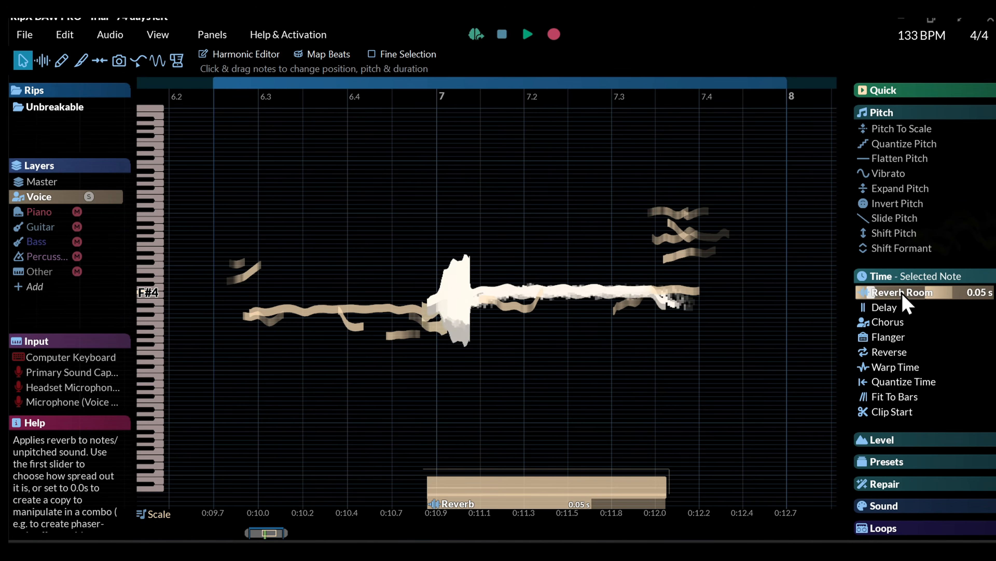
key(space)
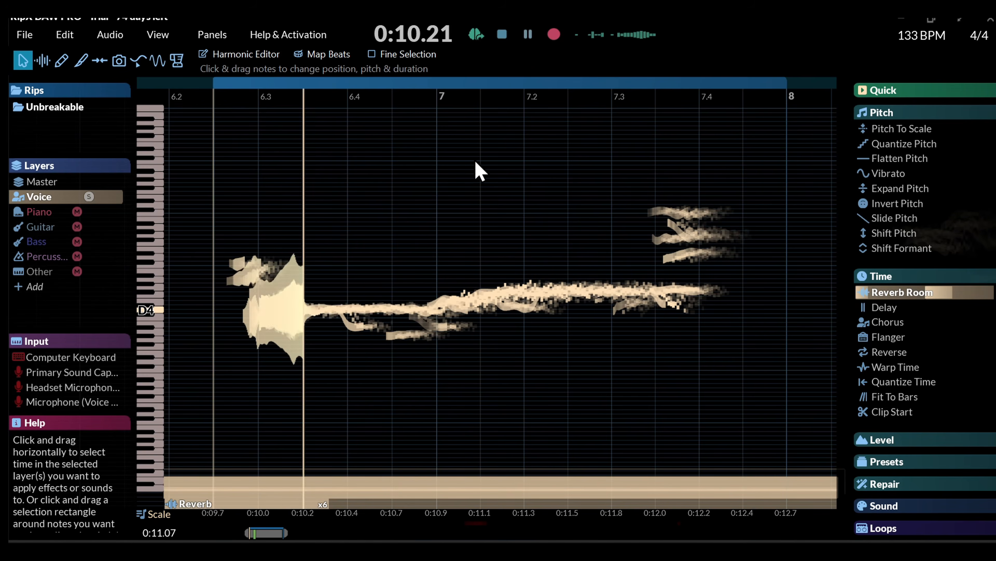
click(986, 296)
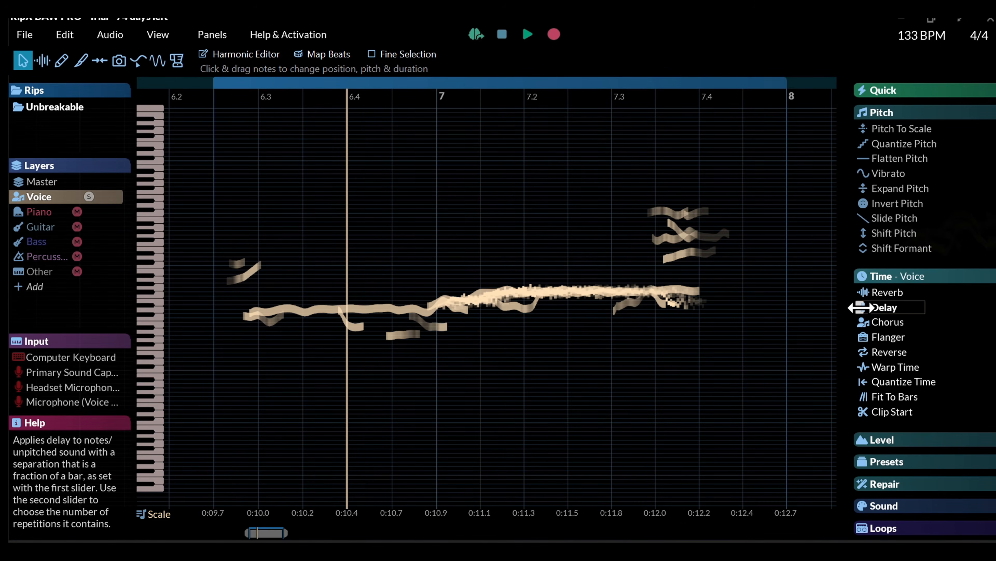
Step: Try a Delay with three repetitions on the whole Voice layer and listen to it
click(888, 307)
click(529, 36)
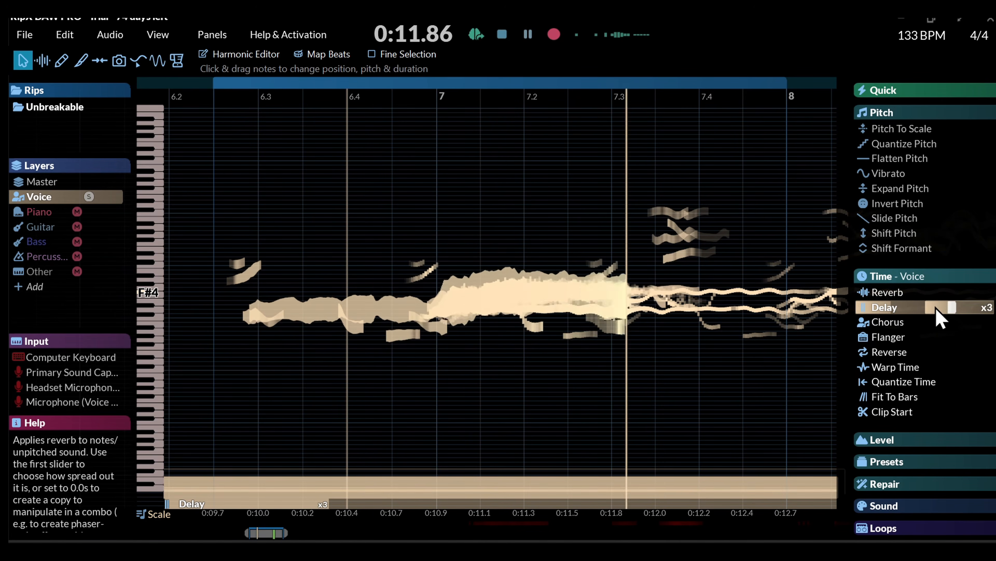
click(935, 316)
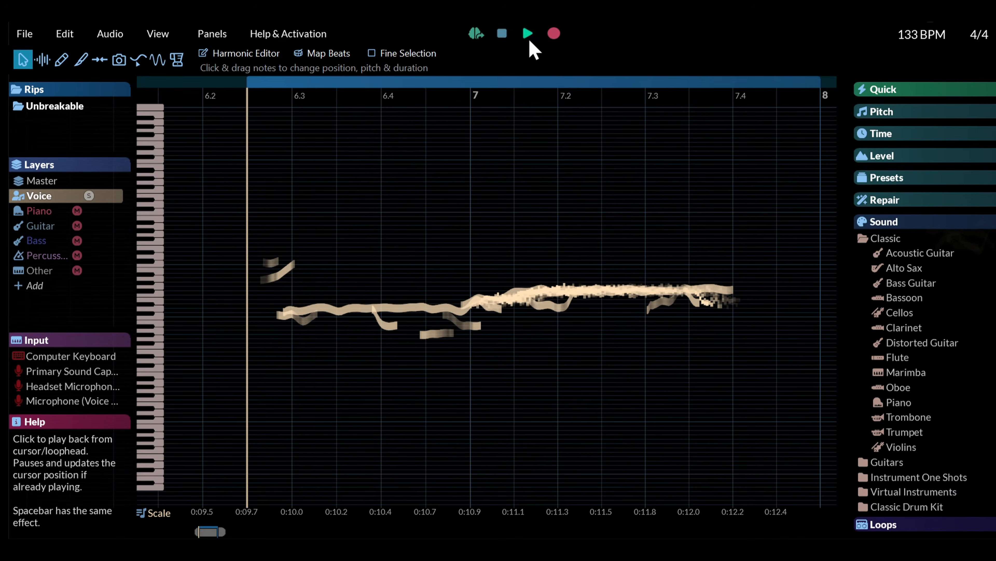
Step: Play the original vocal phrase, and replace the Voice layer's sound with Bass Guitar at 100% to compare it
click(529, 40)
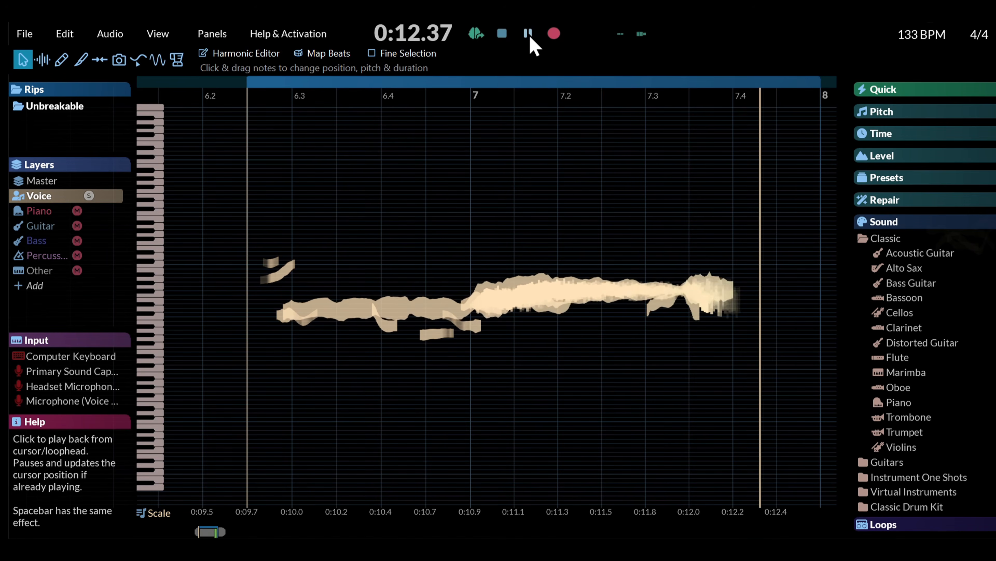
click(503, 34)
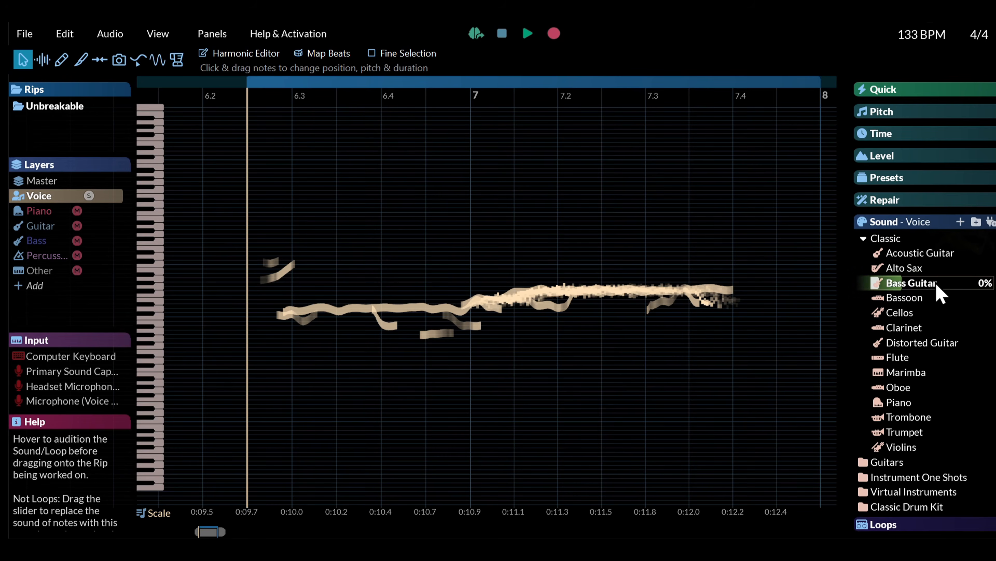
click(914, 284)
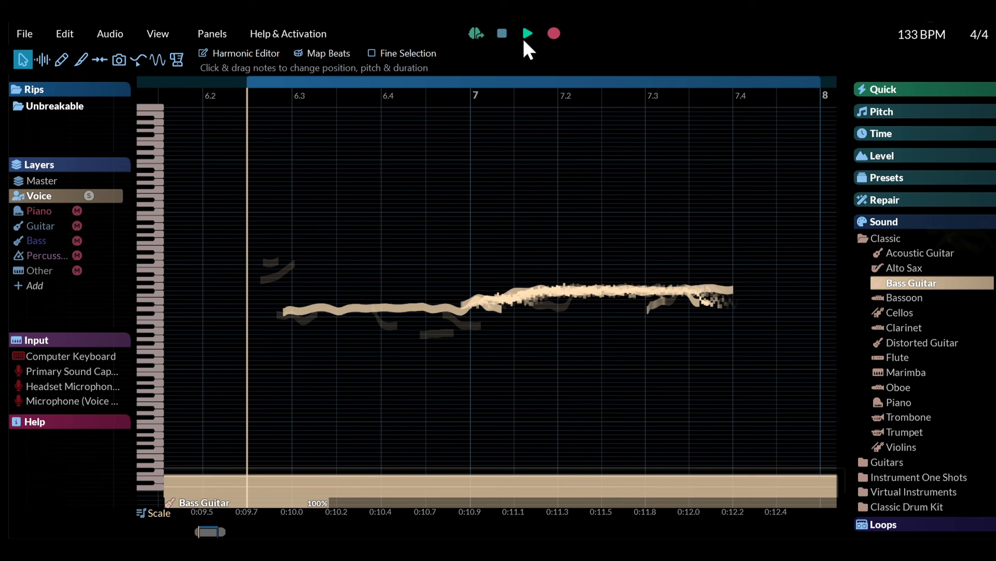
click(528, 38)
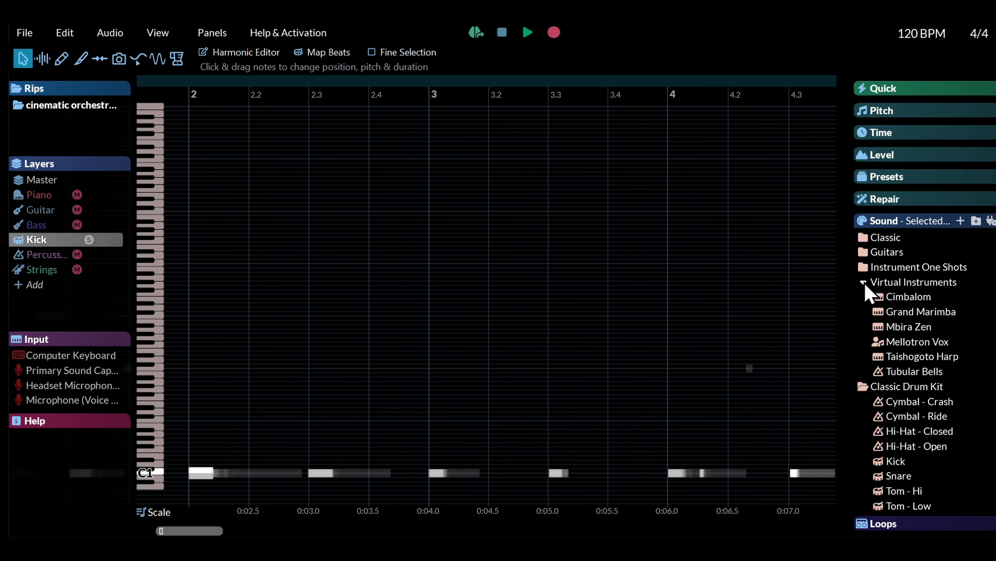
Step: Place Classic Drum Kit Kick hits at beats 2 and 2.3 on the cinematic orchestral rip's Kick layer and play them
click(864, 285)
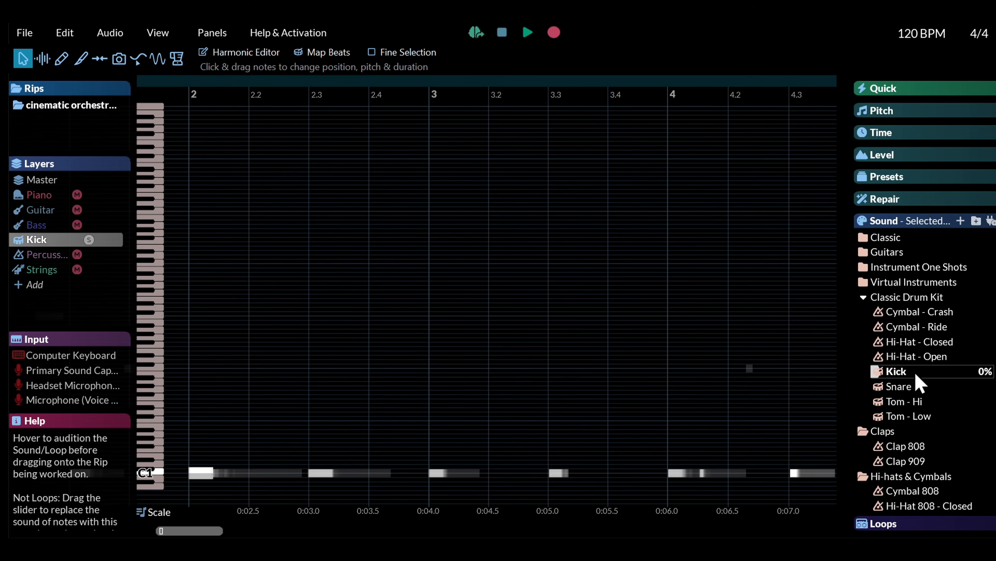
drag(917, 376, 212, 471)
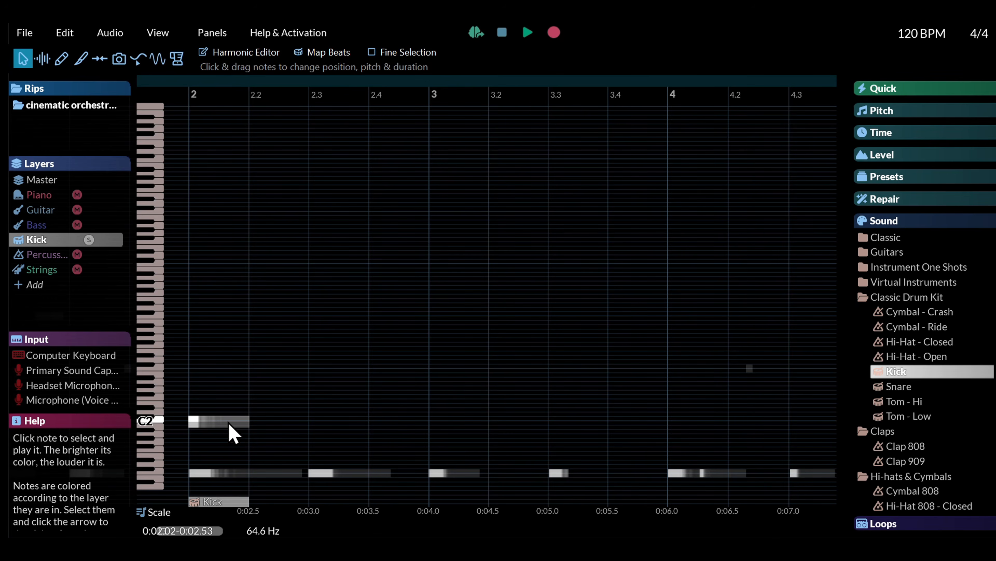
drag(221, 432, 221, 432)
click(529, 33)
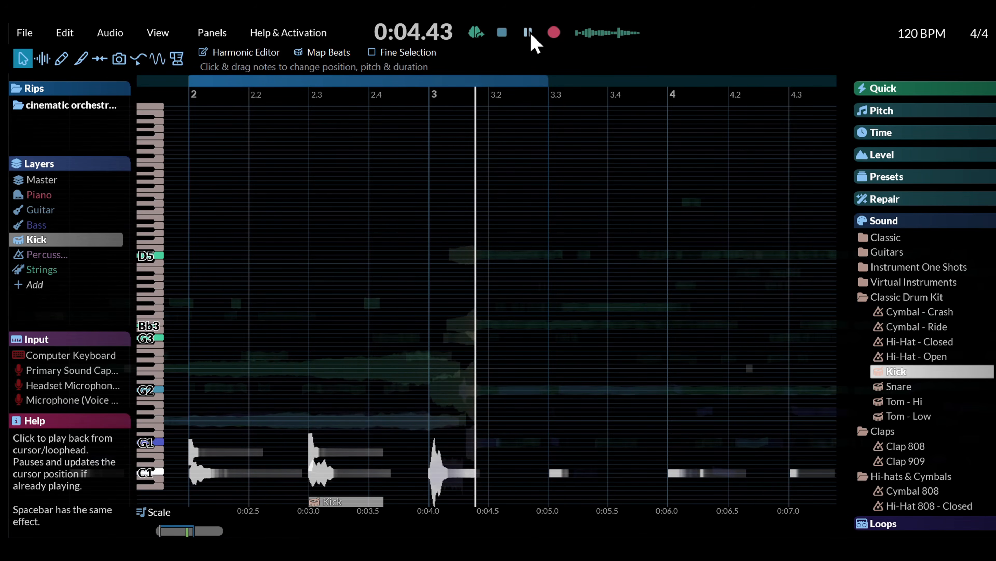
click(504, 35)
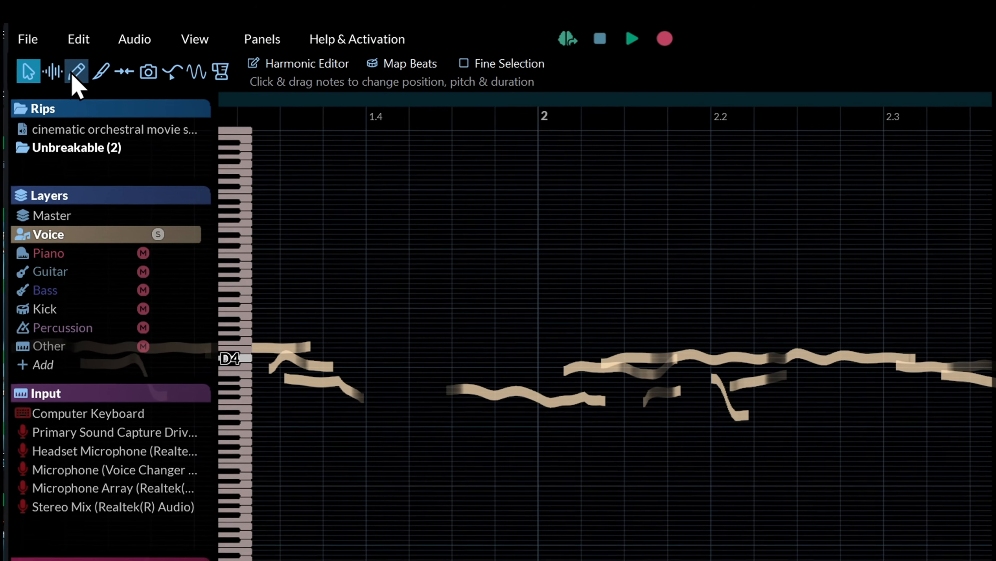
Step: Draw a Mellotron Vox note at D5 from beat 1.4 to almost bar 2 on the Voice layer, followed by two overlapping higher notes
click(79, 73)
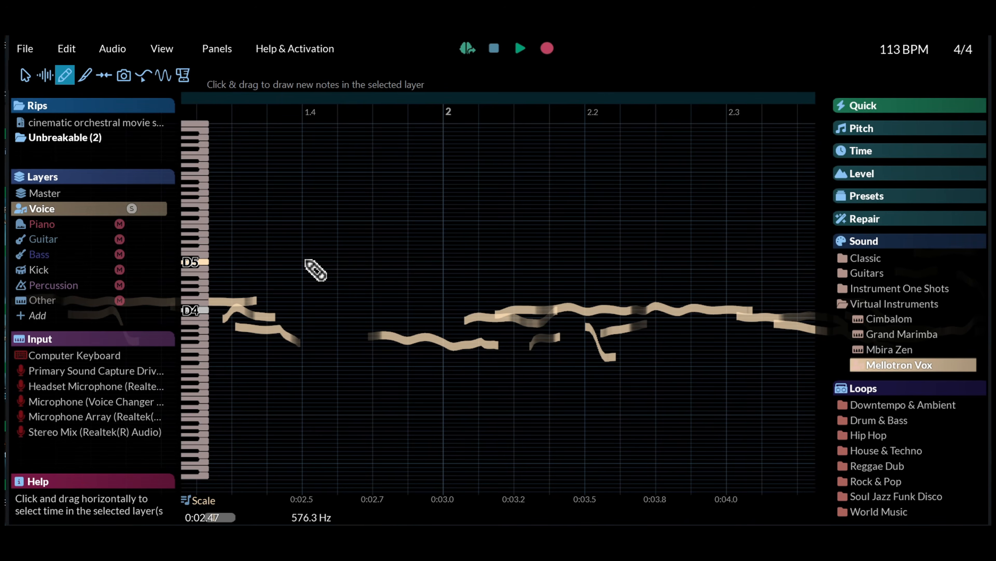
drag(307, 261, 432, 262)
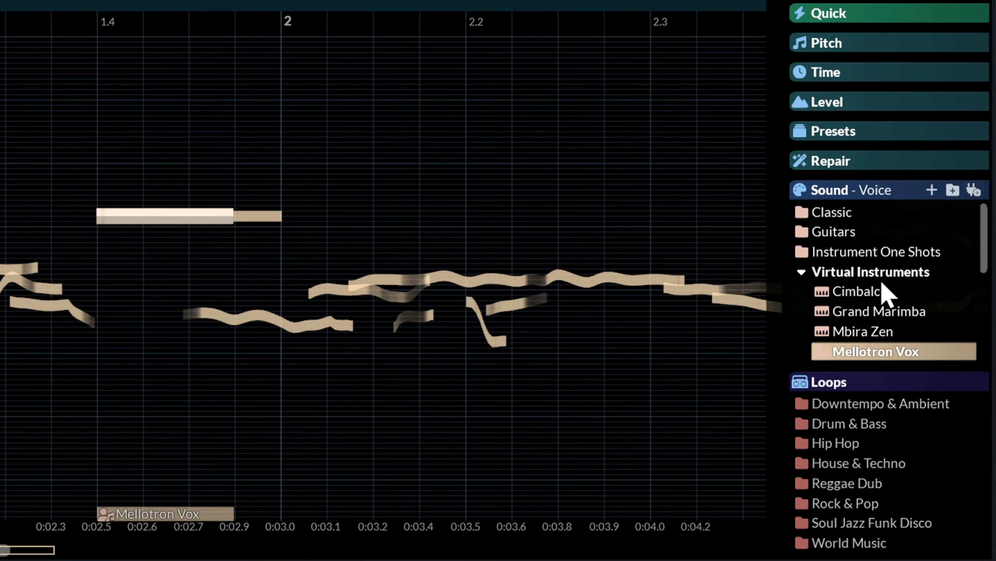
scroll(877, 257, down, 5)
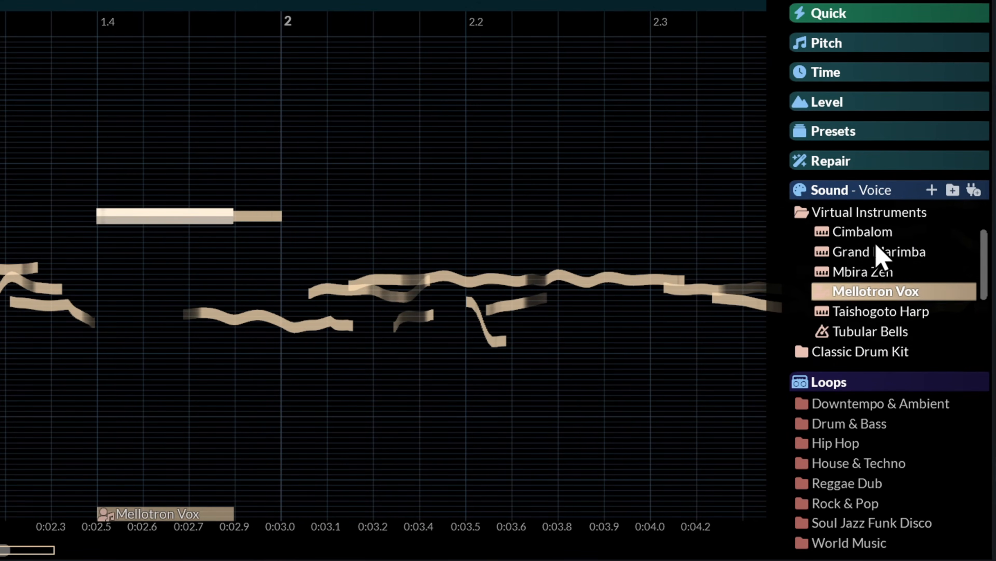
scroll(877, 314, up, 5)
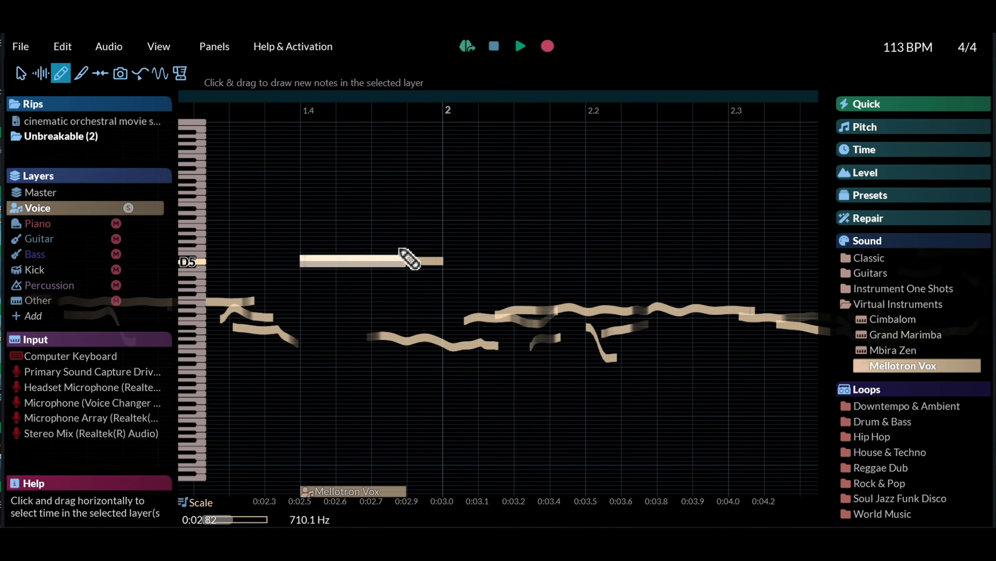
drag(397, 228, 527, 228)
drag(443, 192, 564, 192)
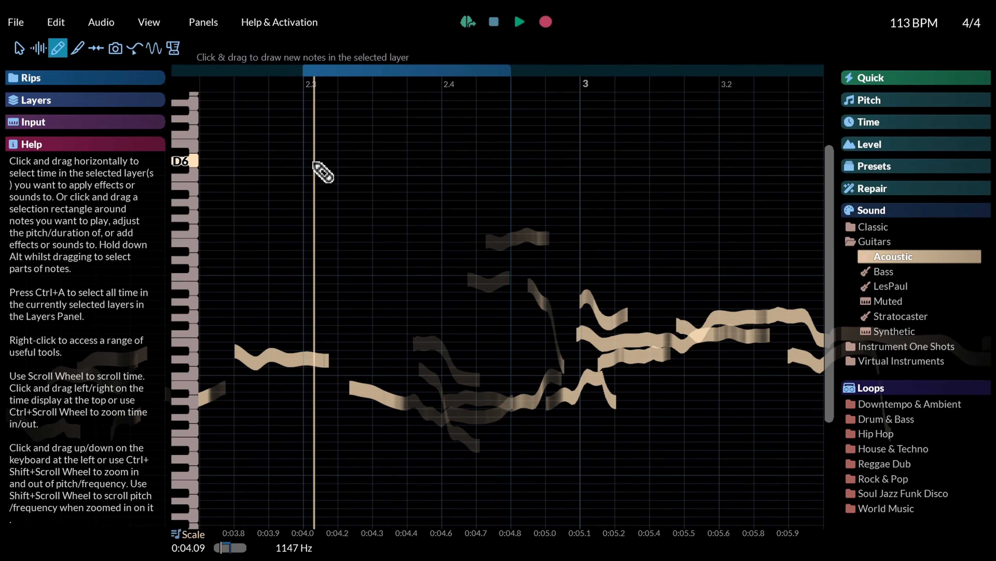
Step: Draw three staggered Acoustic guitar notes rising from A5 at beat 2.3 through C#6 to E6, the last one ending at bar 3
drag(307, 200, 374, 207)
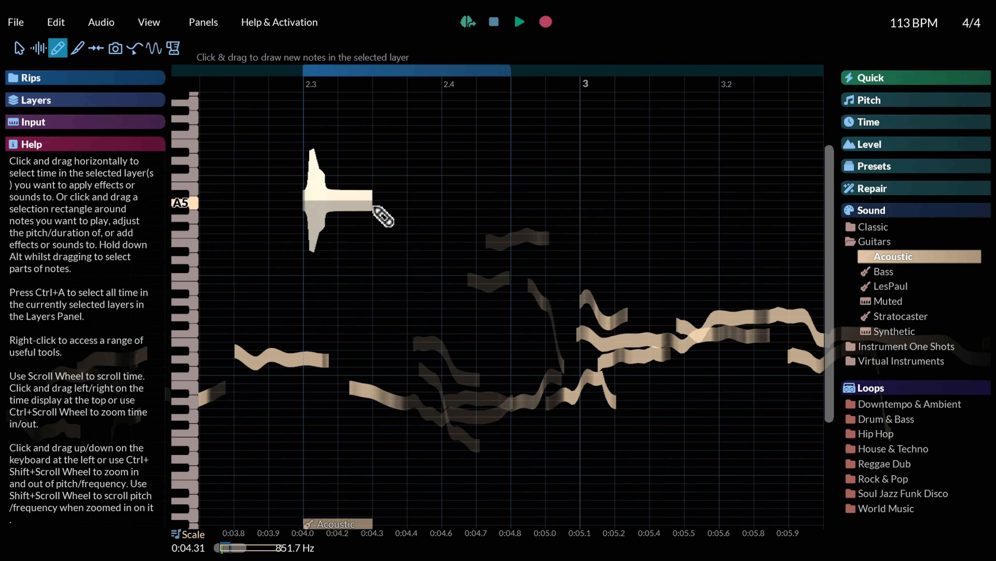
drag(371, 166, 456, 178)
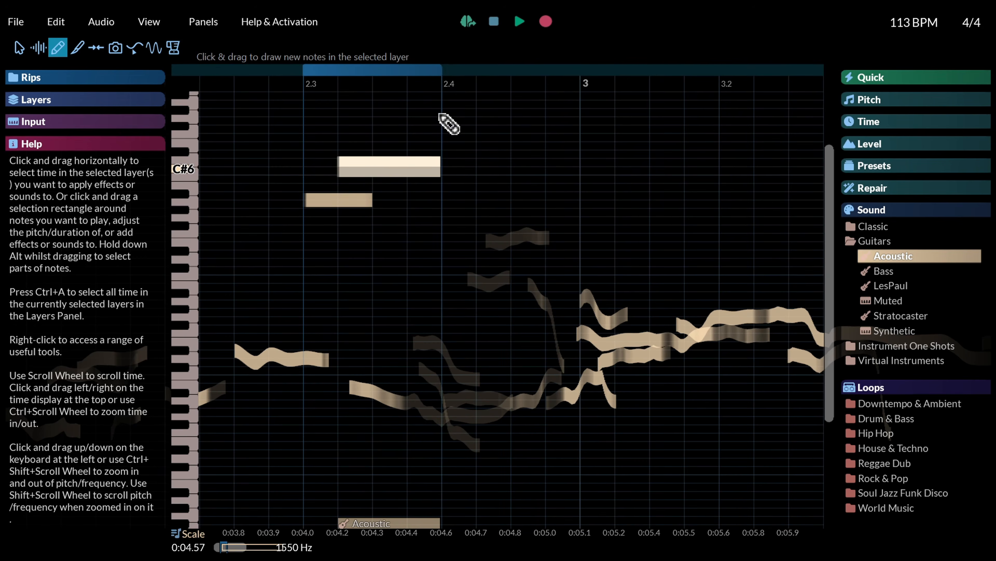
drag(368, 147, 576, 147)
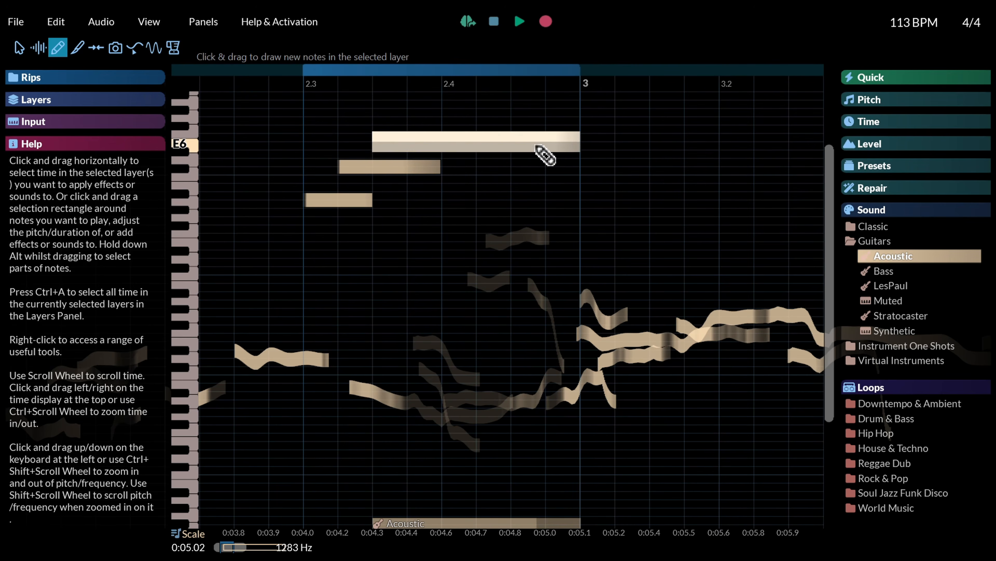
Step: Draw a long low Acoustic guitar note around B2 and two long notes below A5 before bar 3, and play the passage
drag(332, 488, 524, 485)
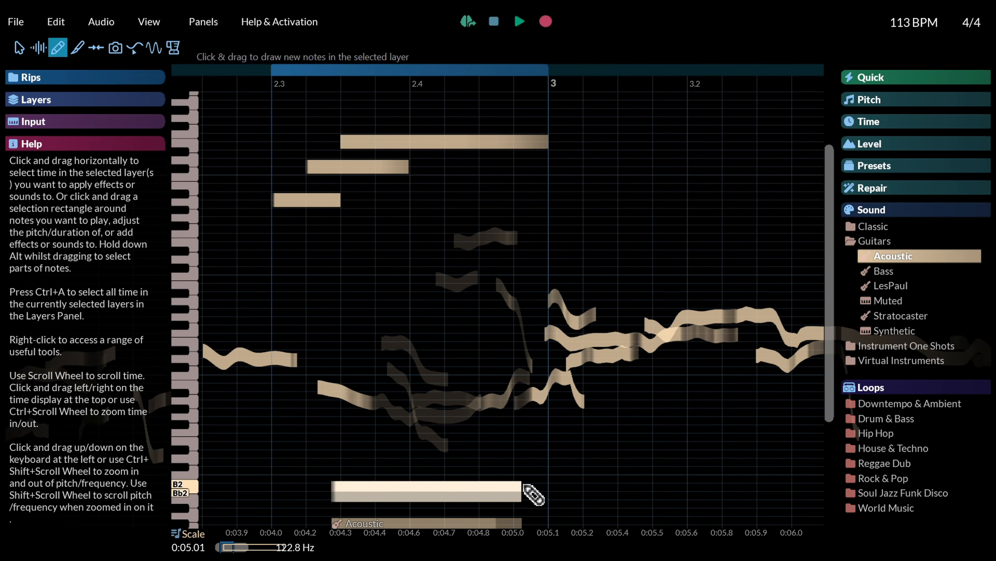
drag(305, 250, 513, 252)
drag(306, 318, 520, 319)
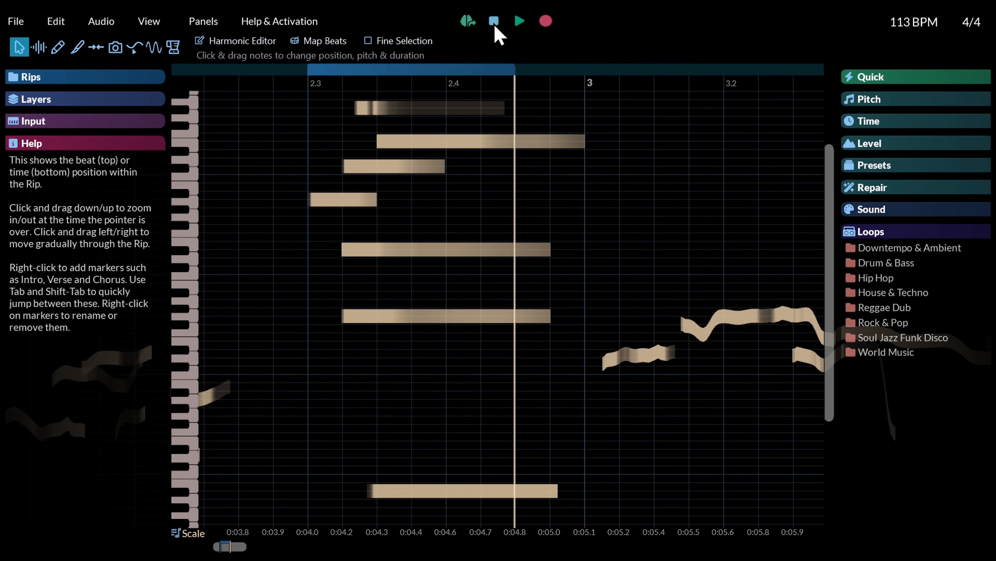
click(520, 21)
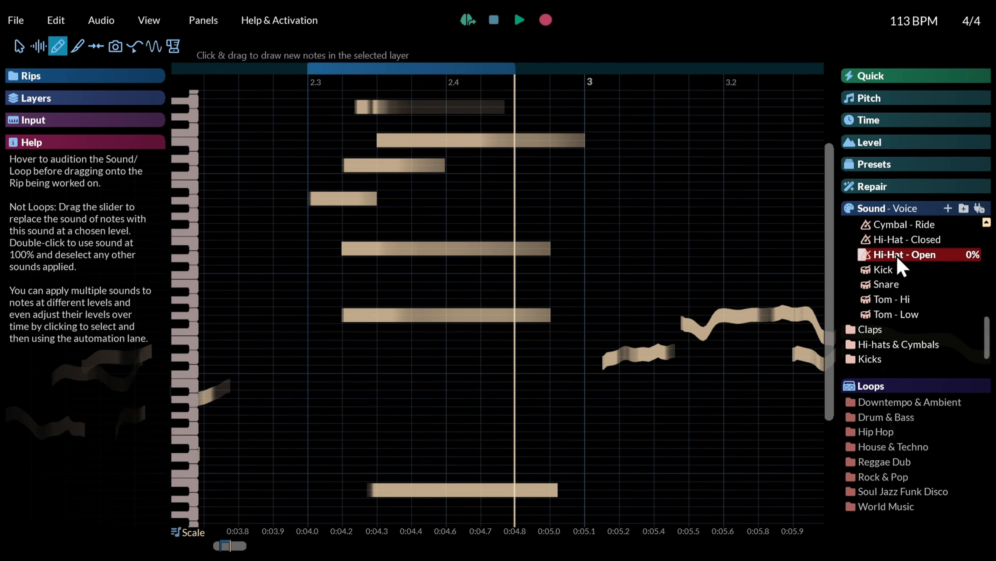
Step: Draw five short Kick drum notes between beat 2.3 and bar 3, spread in pitch from F3 up to G5
click(862, 269)
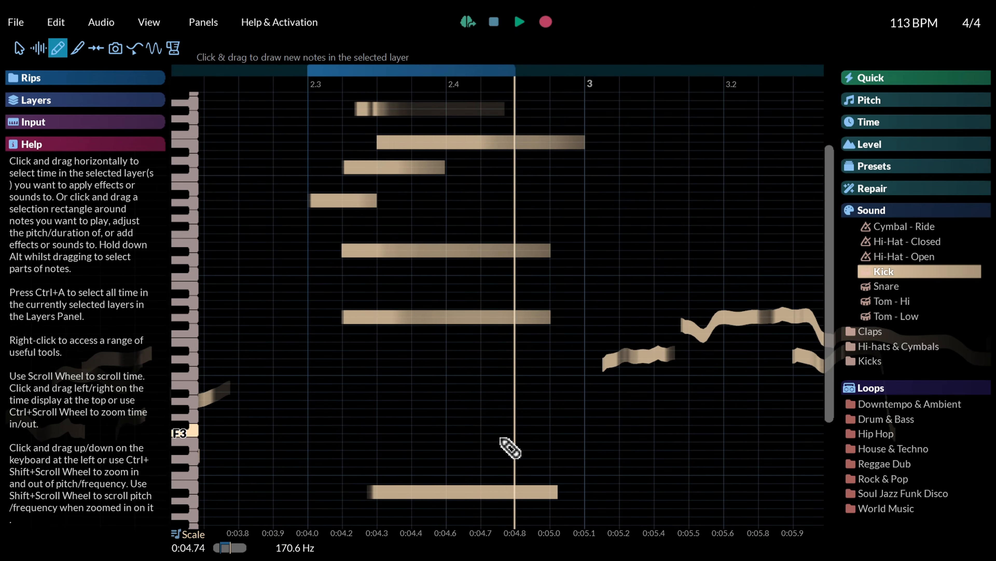
drag(481, 434, 527, 439)
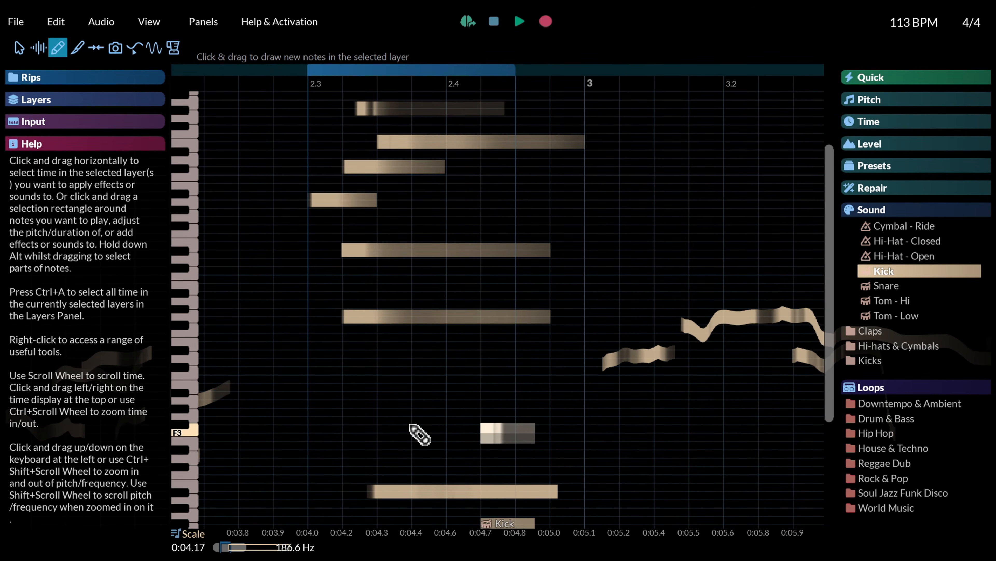
mouse_move(356, 433)
mouse_down()
mouse_move(411, 412)
mouse_move(482, 406)
mouse_up()
drag(466, 370, 479, 372)
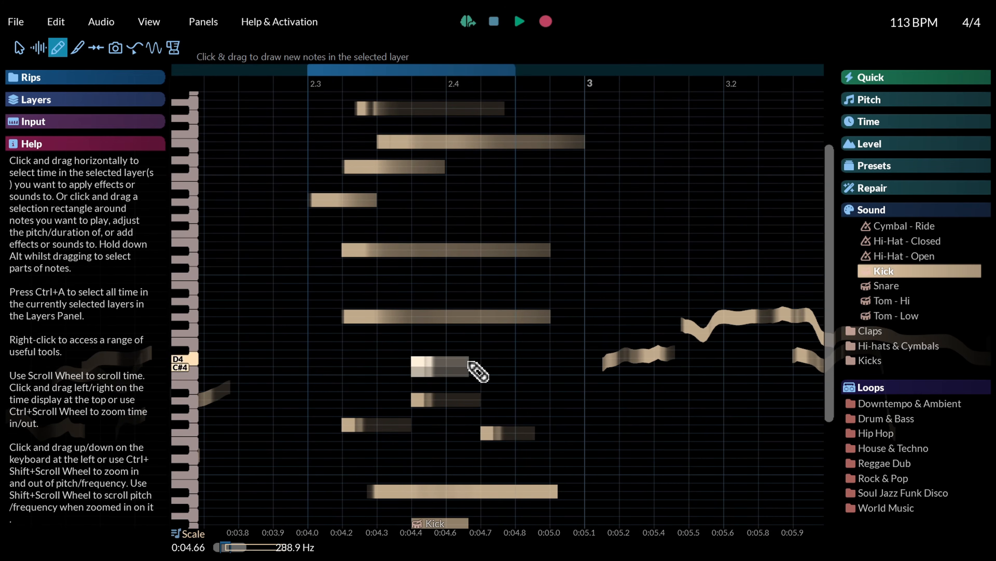
drag(425, 214, 481, 212)
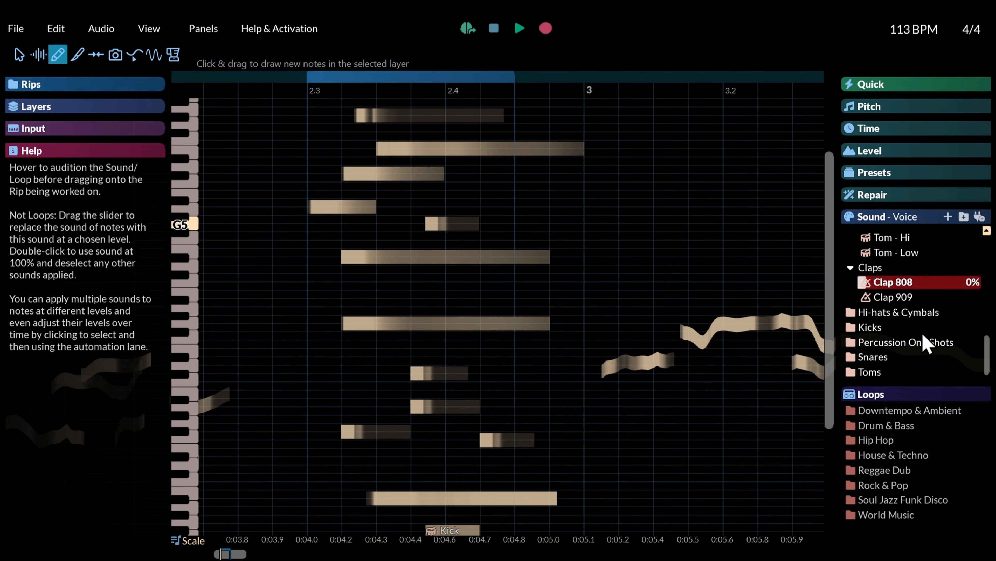
Step: Draw a Clap 808 note at D4 from just after beat 2.3 to bar 3
scroll(923, 334, down, 1)
click(898, 263)
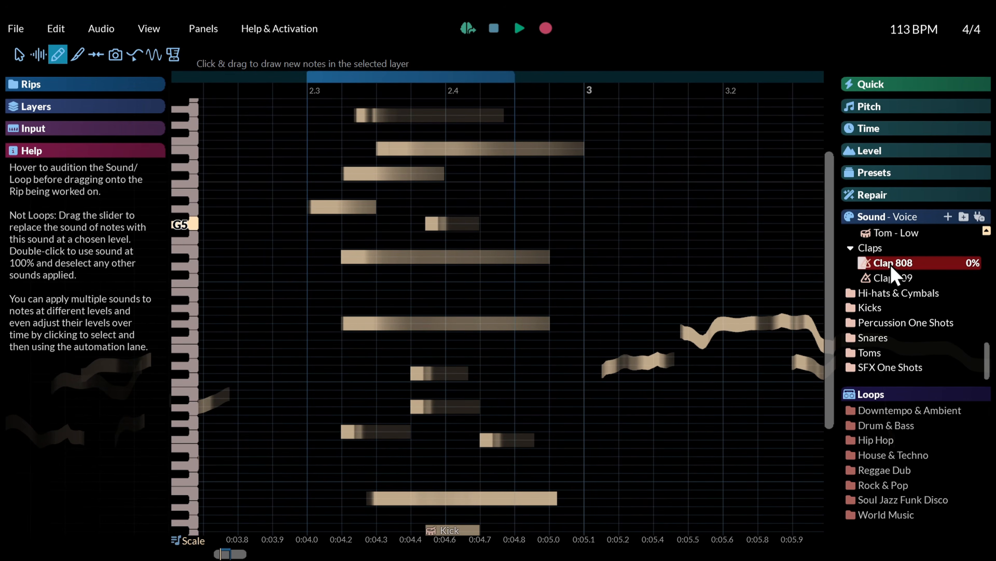
drag(316, 363, 574, 353)
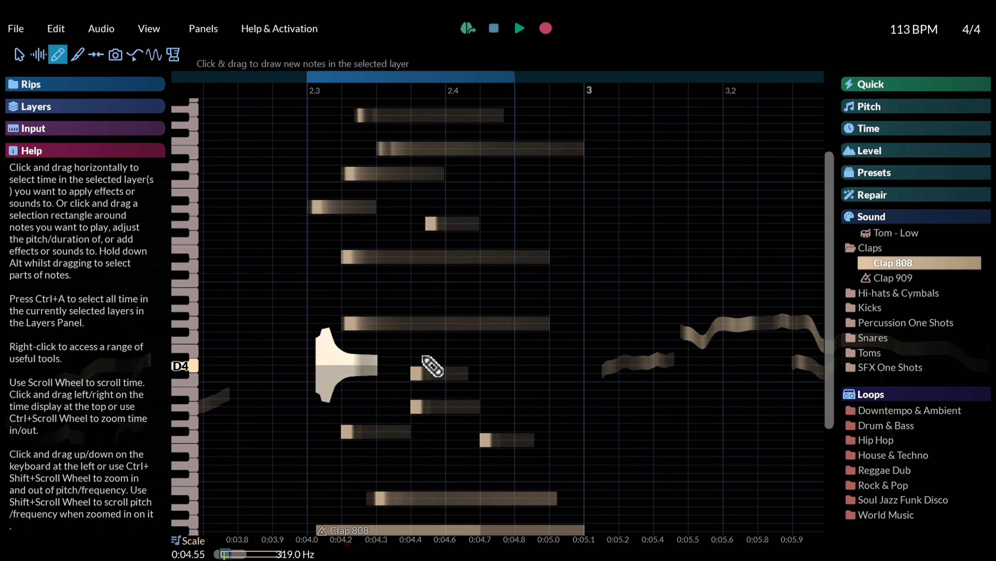
Step: Draw a short Clap 808 note at E4 across beat 2.4 and play the passage
drag(412, 356, 466, 348)
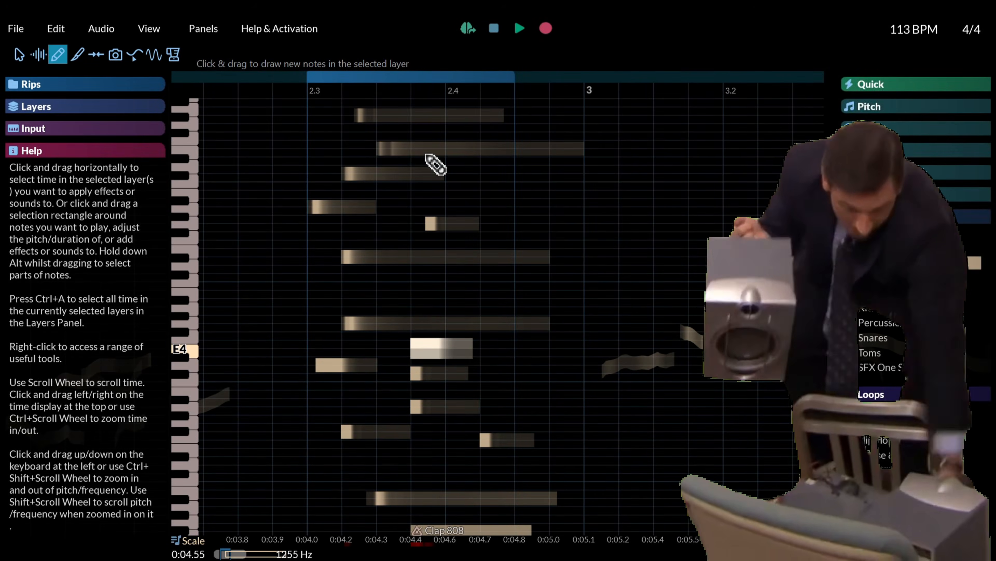
click(519, 28)
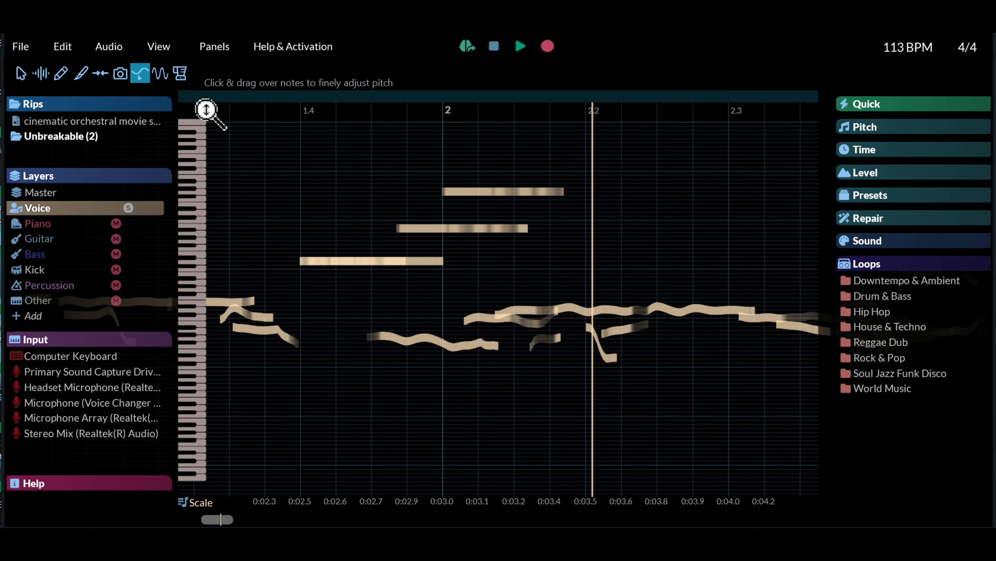
Step: Bend the pitch of the Mellotron Vox note after beat 1.4 into a rising and falling curve, and play the result
drag(333, 261, 372, 265)
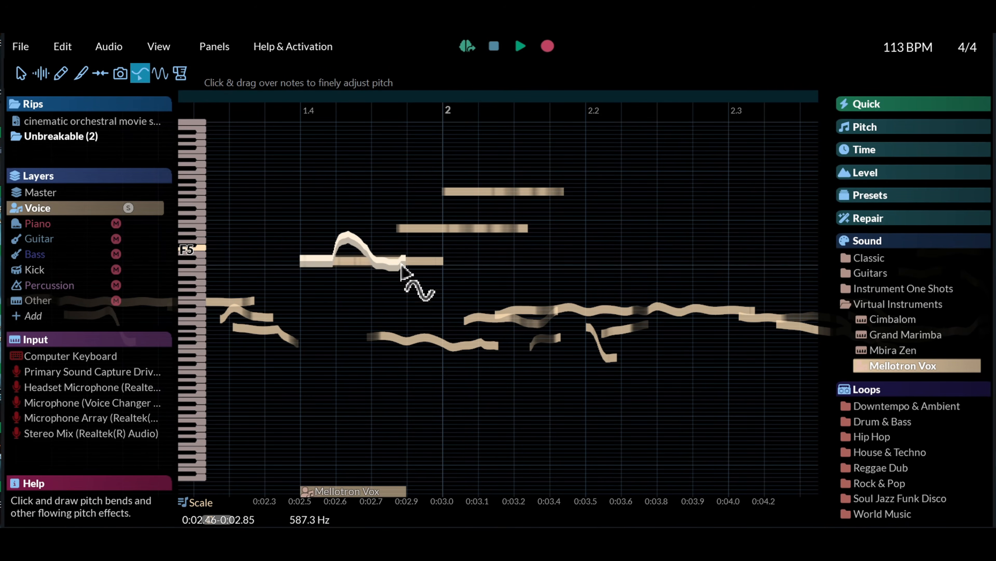
click(521, 47)
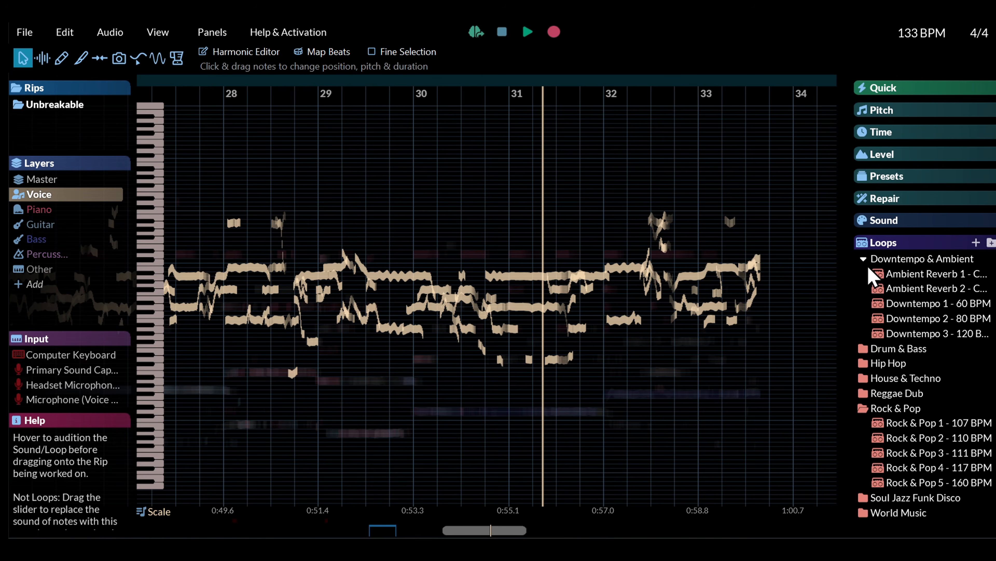
Step: Collapse the Downtempo & Ambient loops and place the Rock & Pop 1 - 107 BPM loop in the song just after bar 30
click(868, 263)
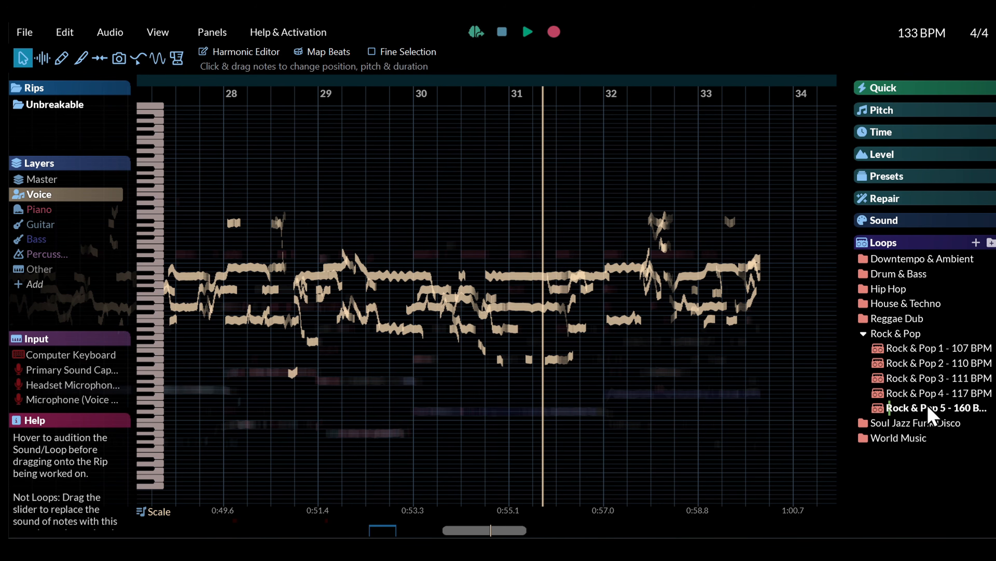
drag(939, 350, 436, 149)
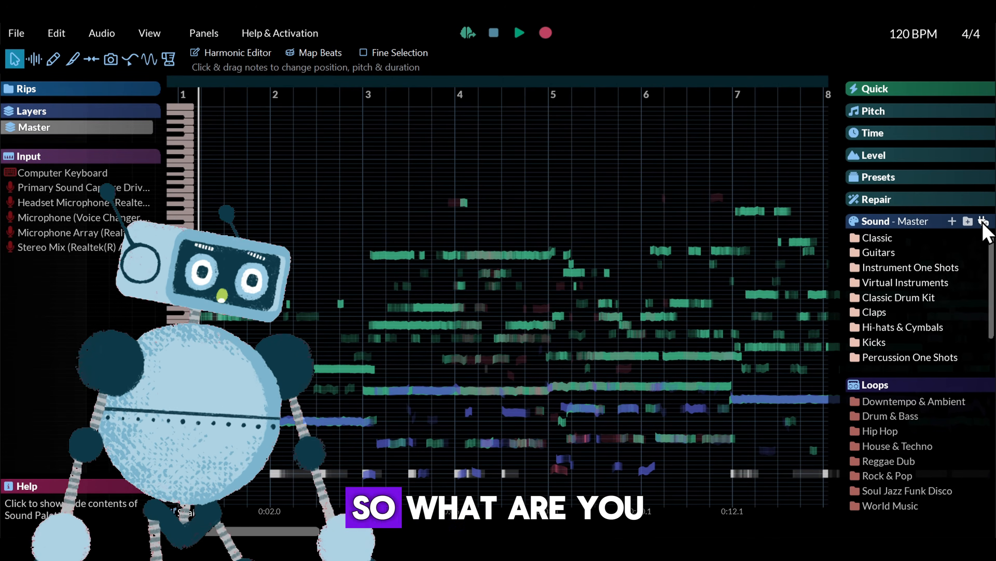
Step: Open the VST instrument import and its VST3 plug-in chooser
click(982, 222)
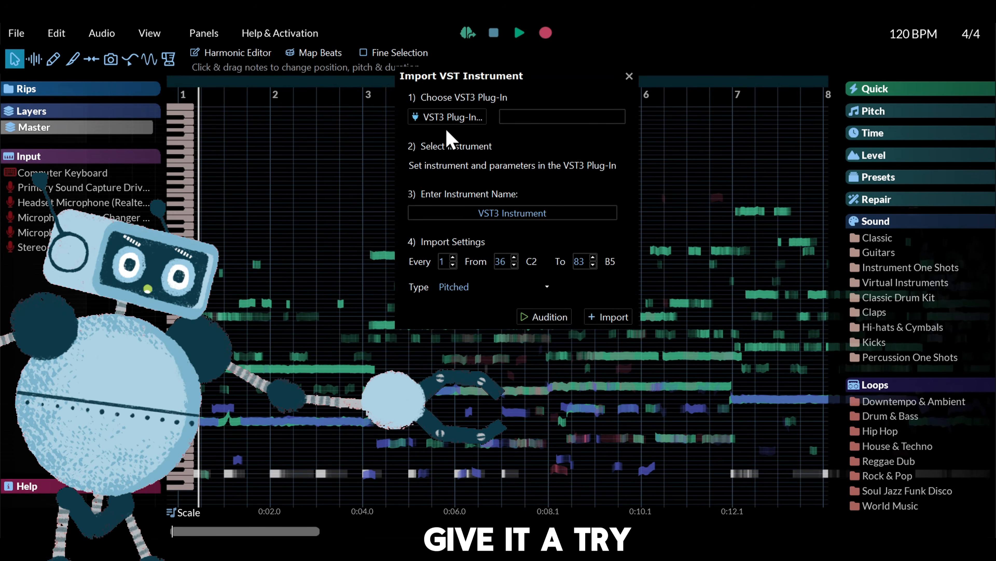
click(445, 118)
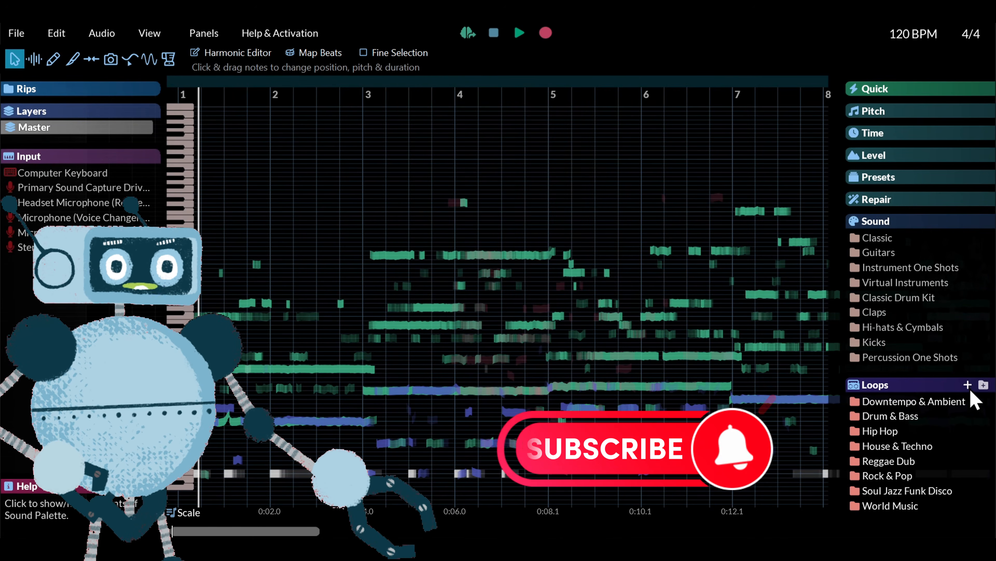
click(979, 385)
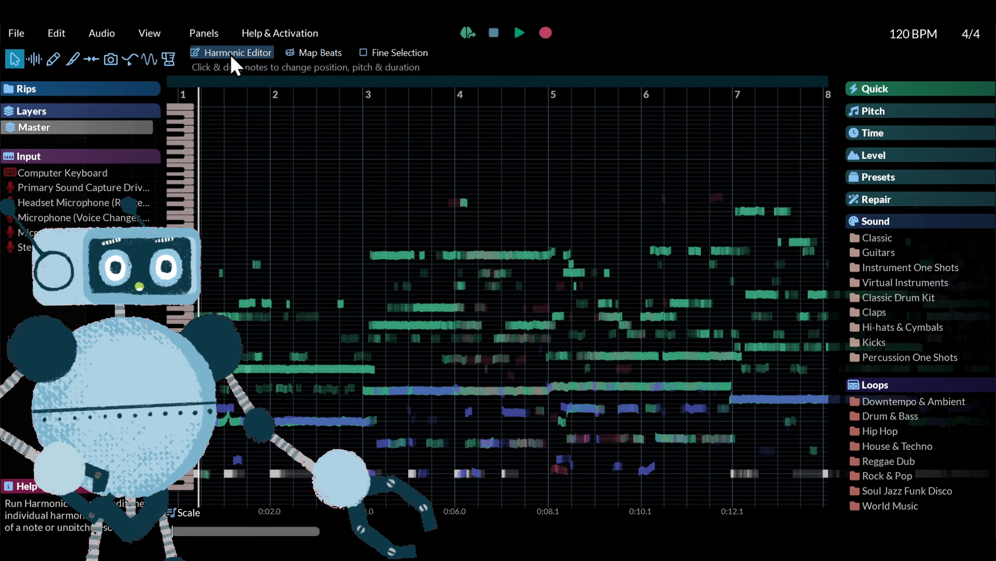